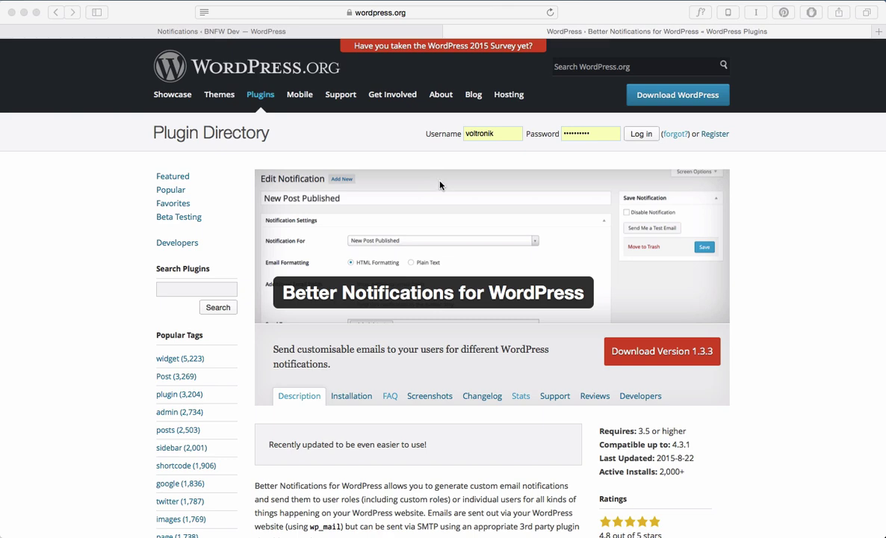
Switch to the BNFW Dev admin and open a blank Notifications > Add New form
{"action": "scroll", "coordinate": [439, 187], "scroll_direction": "down", "scroll_amount": 5}
{"action": "scroll", "coordinate": [442, 196], "scroll_direction": "down", "scroll_amount": 5}
{"action": "scroll", "coordinate": [486, 200], "scroll_direction": "up", "scroll_amount": 7}
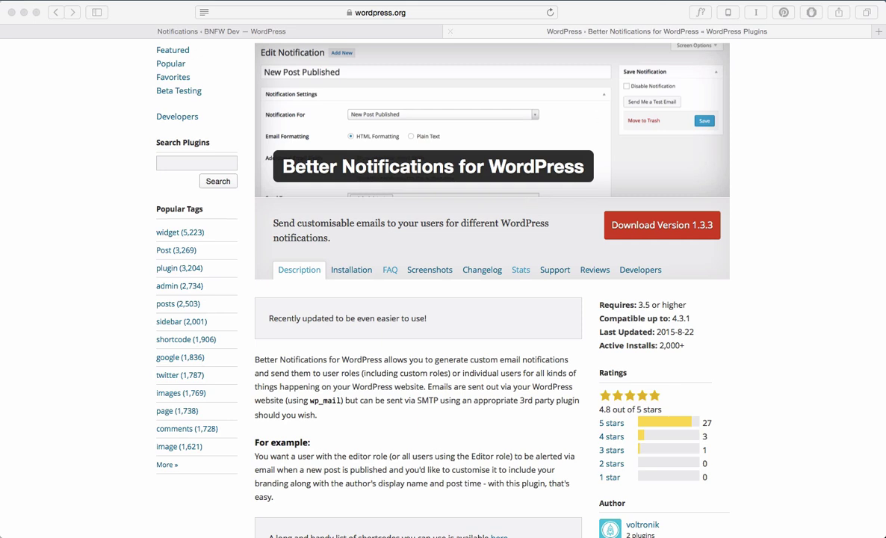
{"action": "key", "text": "ctrl+shift+Tab"}
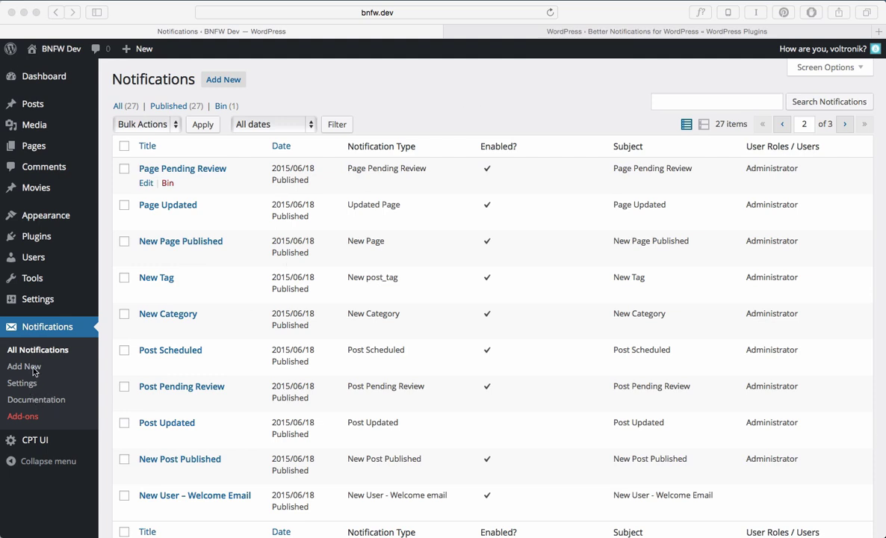
{"action": "left_click", "coordinate": [225, 80]}
{"action": "left_click", "coordinate": [224, 80]}
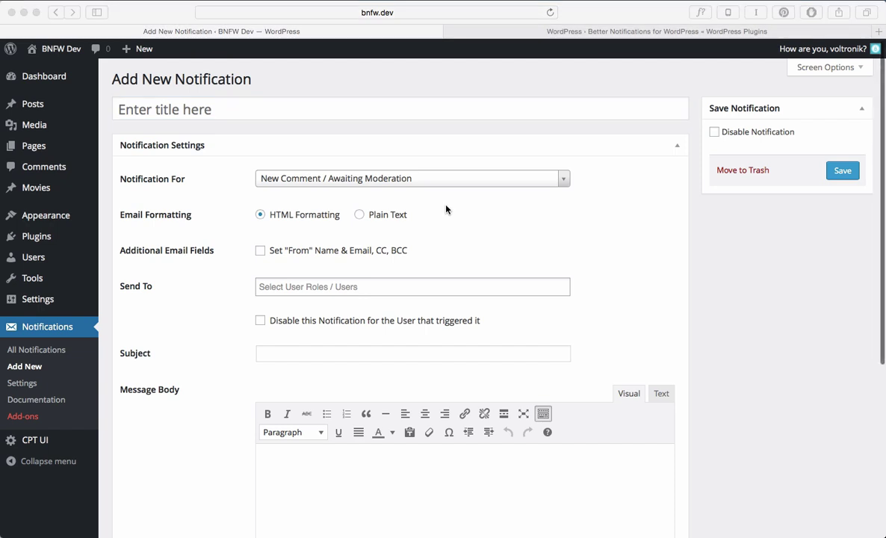
Title the notification 'New Post Published for Authors' and set Notification For to New Post Published
{"action": "left_click", "coordinate": [433, 111]}
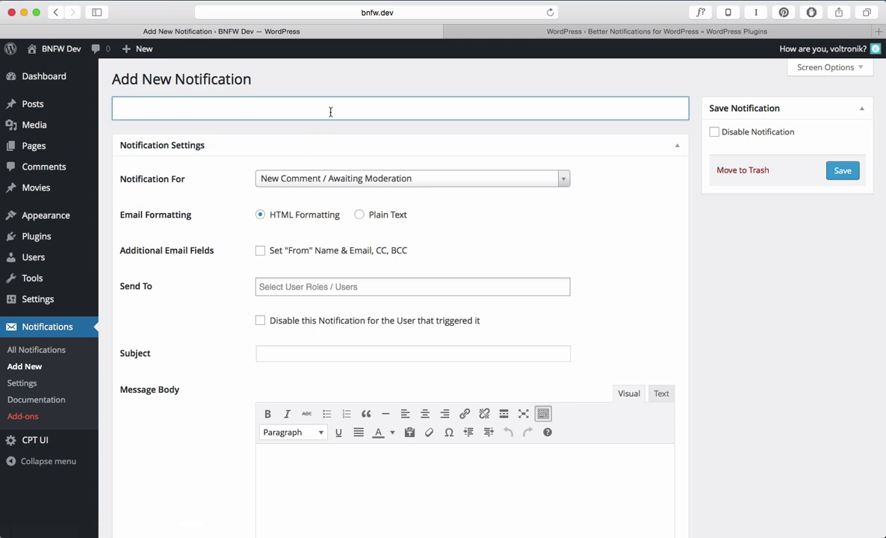
{"action": "type", "text": "New Post Published for "}
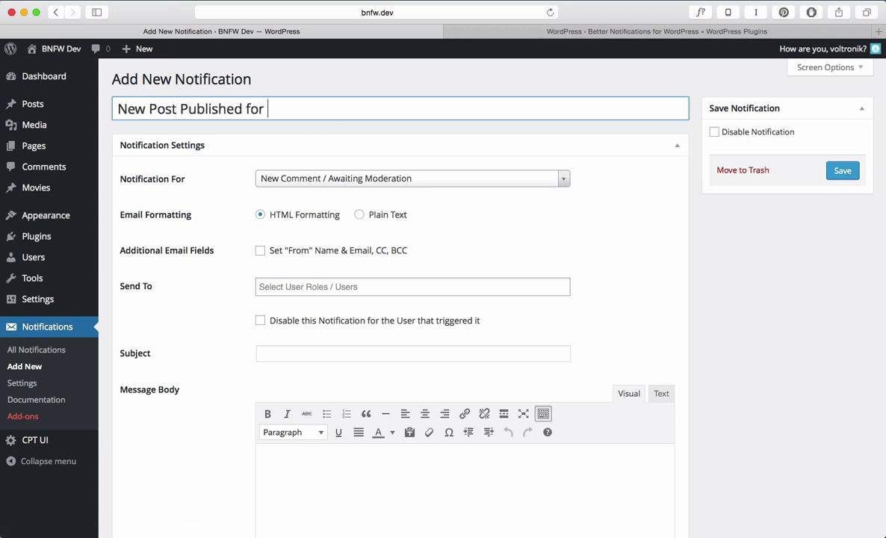
{"action": "type", "text": "Authors"}
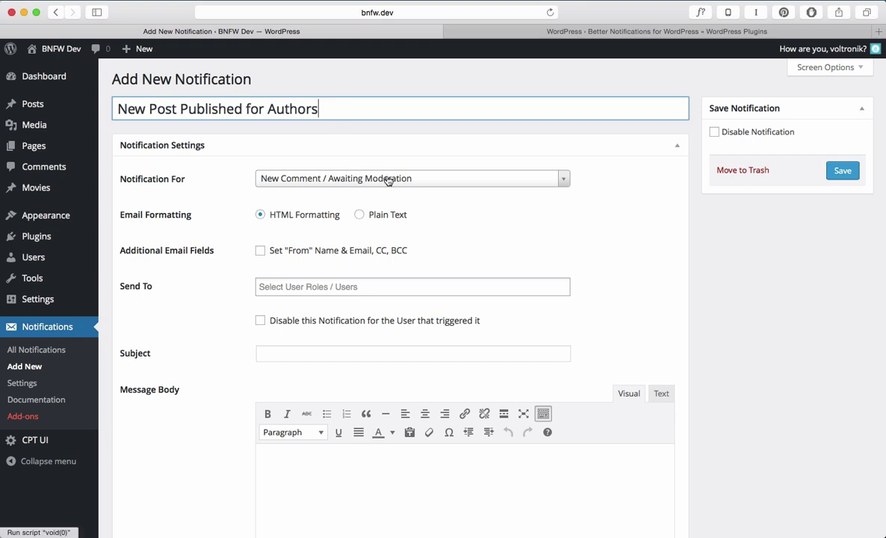
{"action": "left_click", "coordinate": [388, 182]}
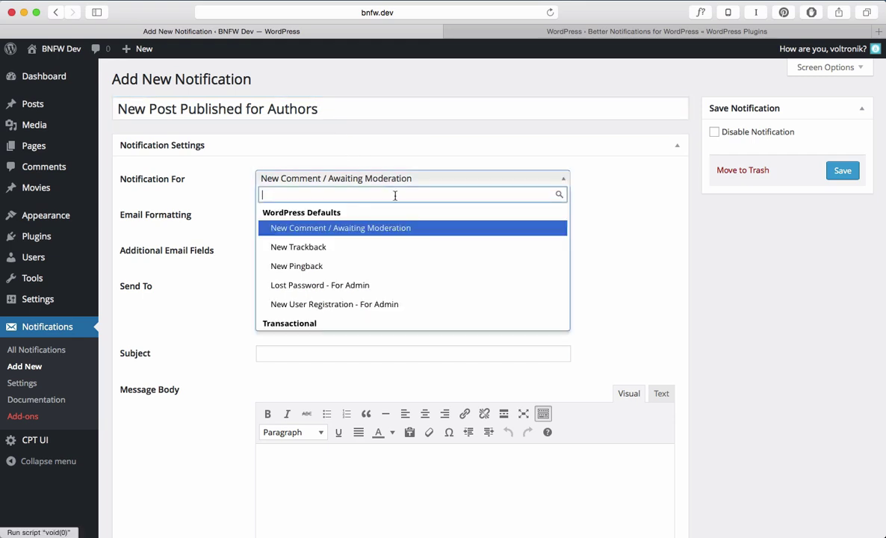
{"action": "scroll", "coordinate": [389, 247], "scroll_direction": "down", "scroll_amount": 2}
{"action": "scroll", "coordinate": [386, 247], "scroll_direction": "down", "scroll_amount": 4}
{"action": "left_click", "coordinate": [382, 248]}
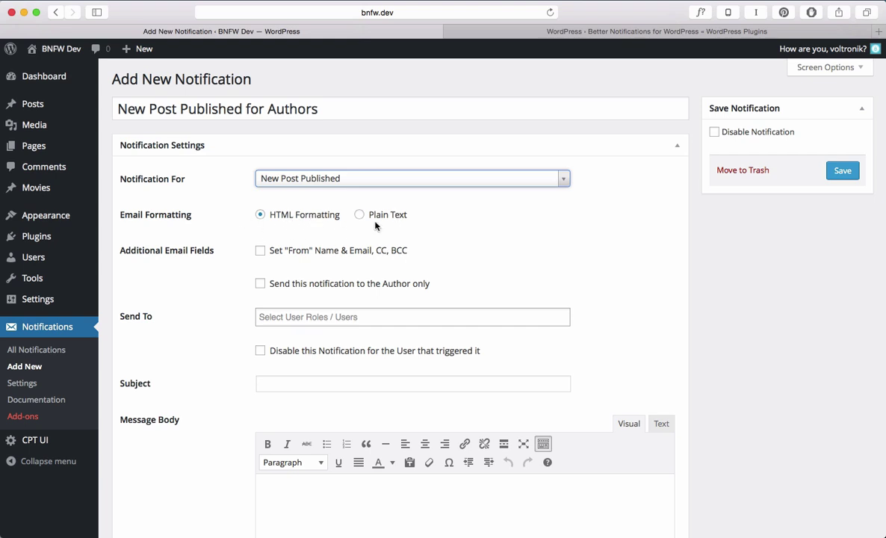
{"action": "scroll", "coordinate": [329, 227], "scroll_direction": "down", "scroll_amount": 2}
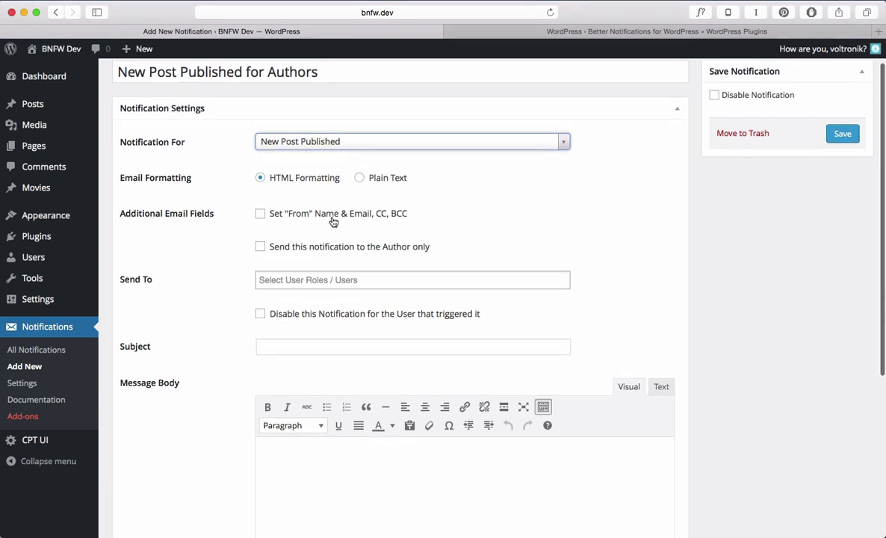
{"action": "left_click", "coordinate": [333, 216]}
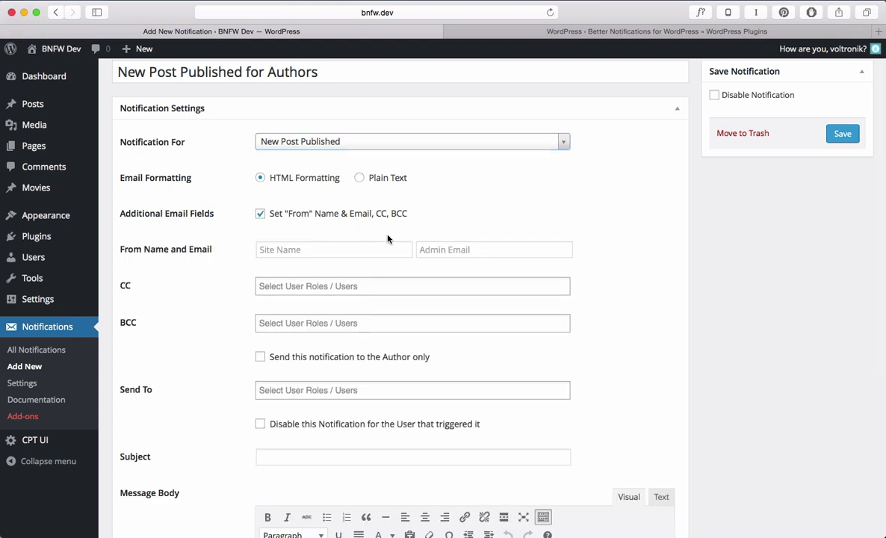
{"action": "scroll", "coordinate": [387, 238], "scroll_direction": "down", "scroll_amount": 2}
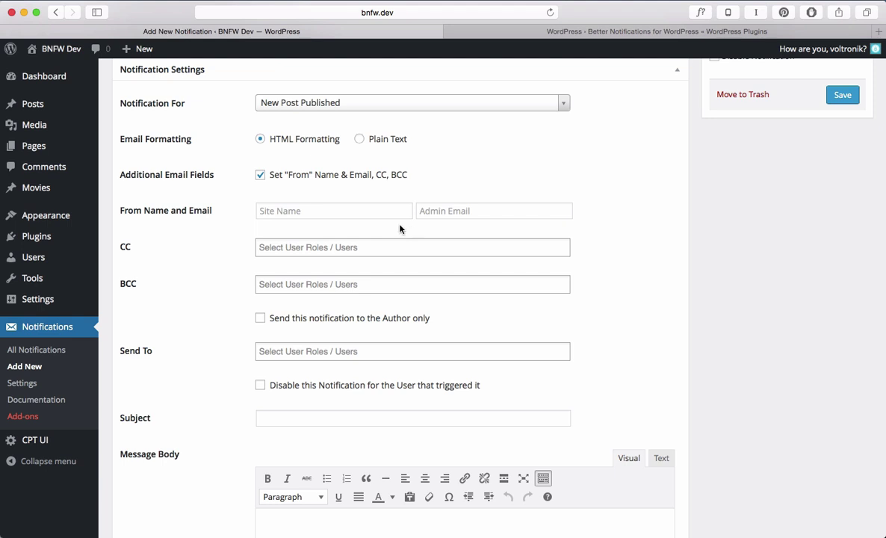
{"action": "left_click", "coordinate": [378, 211]}
{"action": "type", "text": "Jack"}
{"action": "key", "text": "Tab"}
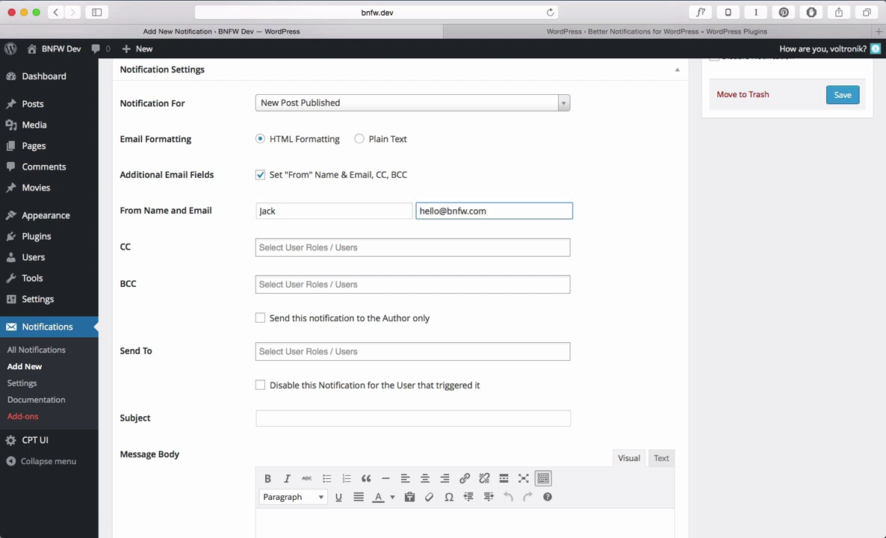
{"action": "key", "text": "Tab"}
{"action": "left_click", "coordinate": [348, 249]}
{"action": "scroll", "coordinate": [359, 327], "scroll_direction": "down", "scroll_amount": 5}
{"action": "scroll", "coordinate": [359, 328], "scroll_direction": "up", "scroll_amount": 5}
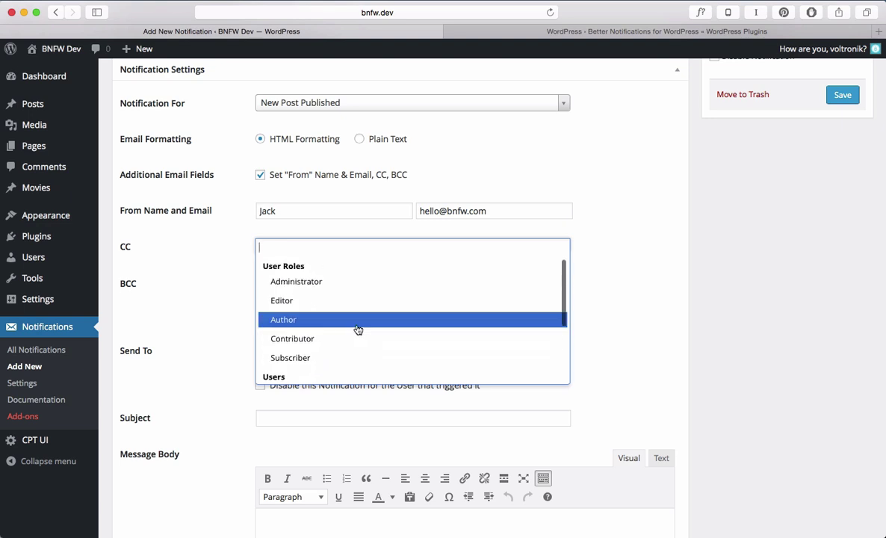
{"action": "left_click", "coordinate": [212, 257]}
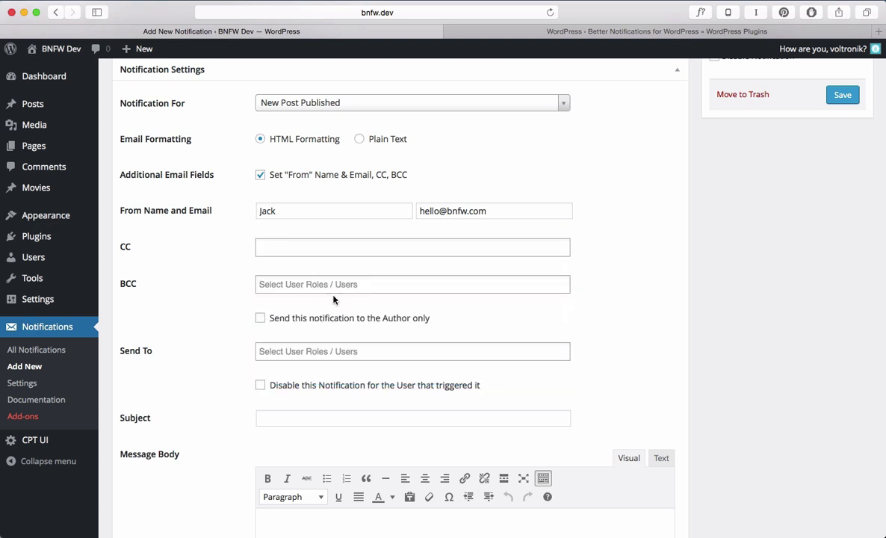
{"action": "scroll", "coordinate": [330, 311], "scroll_direction": "down", "scroll_amount": 2}
{"action": "left_click", "coordinate": [333, 237]}
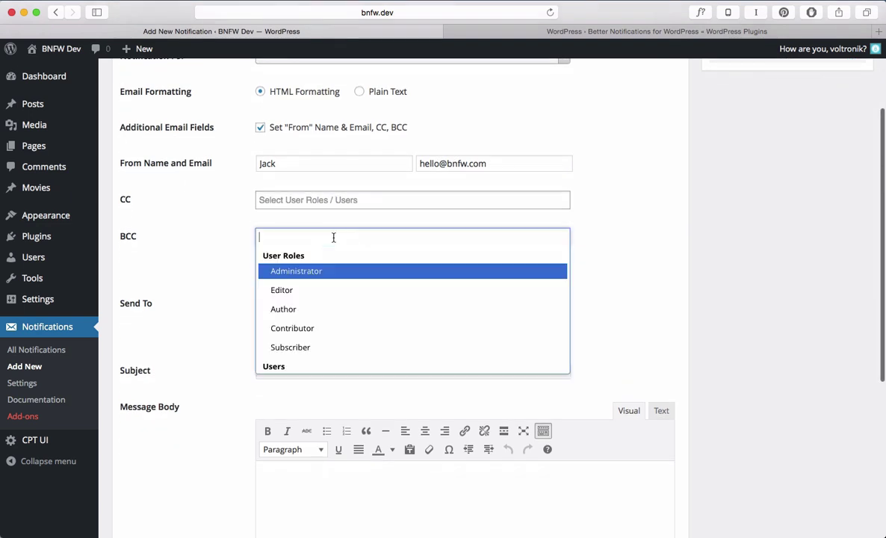
{"action": "left_click", "coordinate": [196, 213]}
{"action": "left_click", "coordinate": [317, 128]}
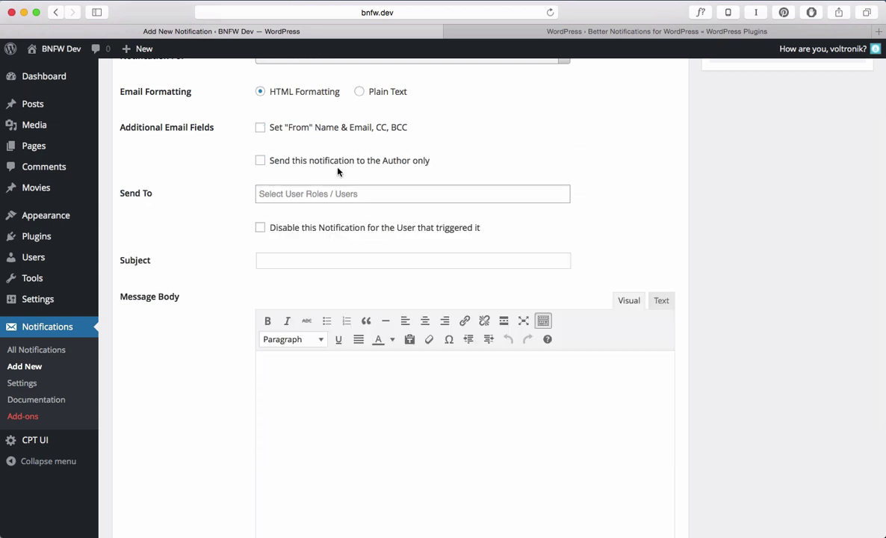
Toggle the author-only sending option on and back off
{"action": "scroll", "coordinate": [329, 180], "scroll_direction": "up", "scroll_amount": 2}
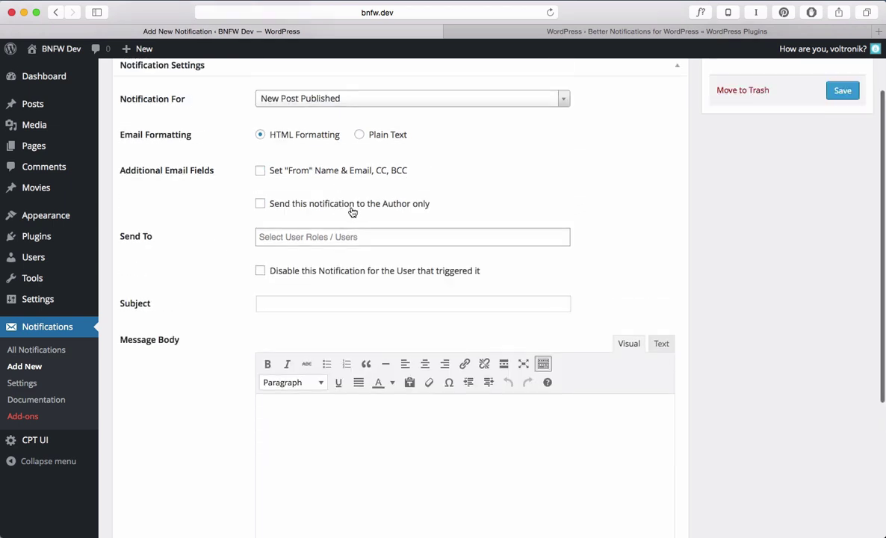
{"action": "scroll", "coordinate": [352, 211], "scroll_direction": "up", "scroll_amount": 2}
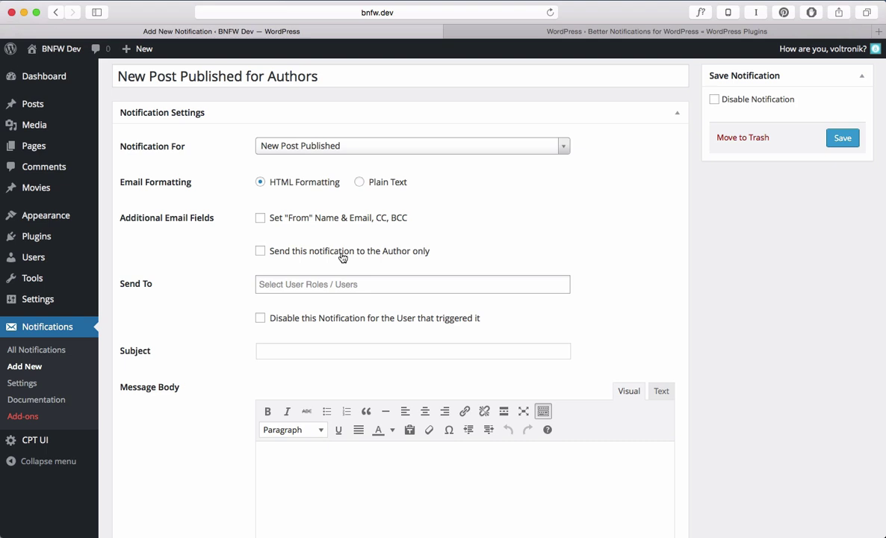
{"action": "left_click", "coordinate": [343, 258]}
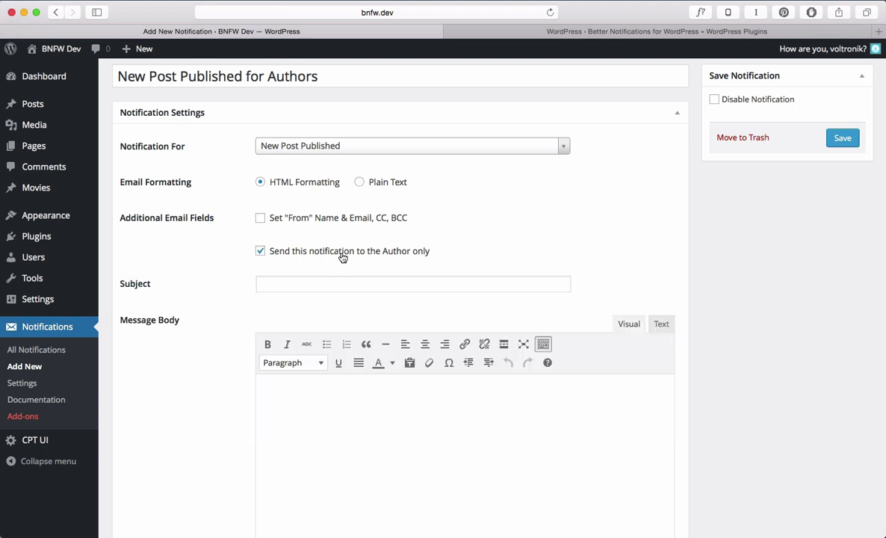
{"action": "left_click", "coordinate": [343, 258]}
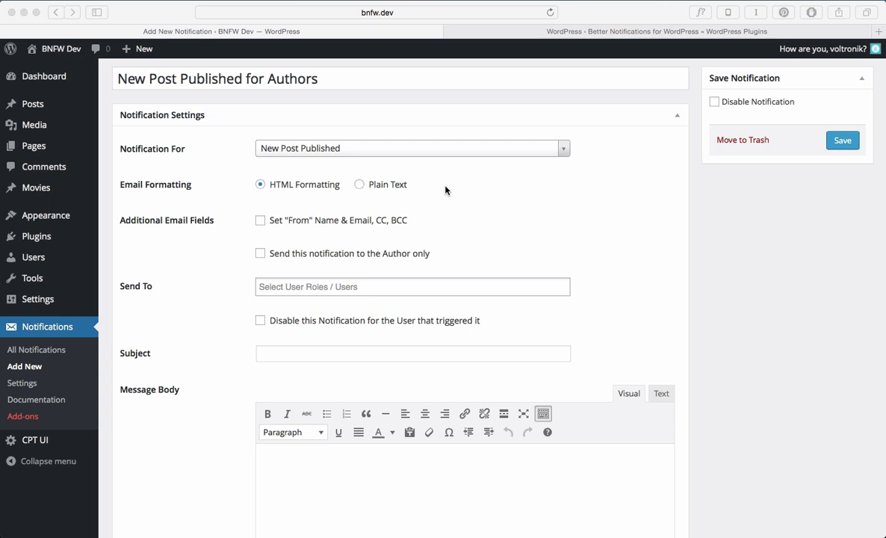
Add Administrator, Contributor and an individual user as Send To recipients
{"action": "left_click", "coordinate": [402, 288]}
{"action": "left_click", "coordinate": [348, 321]}
{"action": "left_click", "coordinate": [336, 288]}
{"action": "left_click", "coordinate": [342, 357]}
{"action": "left_click", "coordinate": [421, 290]}
{"action": "scroll", "coordinate": [385, 366], "scroll_direction": "down", "scroll_amount": 2}
{"action": "left_click", "coordinate": [352, 359]}
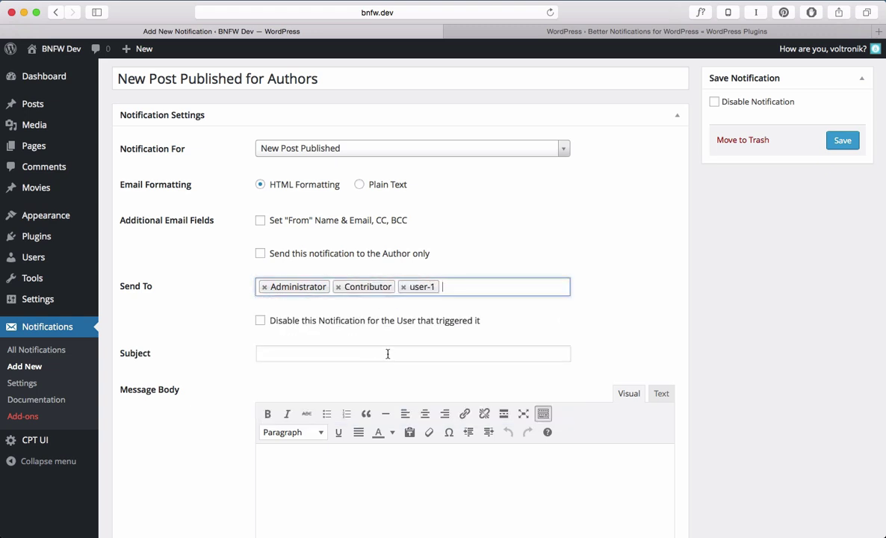
{"action": "scroll", "coordinate": [386, 355], "scroll_direction": "down", "scroll_amount": 2}
{"action": "scroll", "coordinate": [345, 334], "scroll_direction": "up", "scroll_amount": 2}
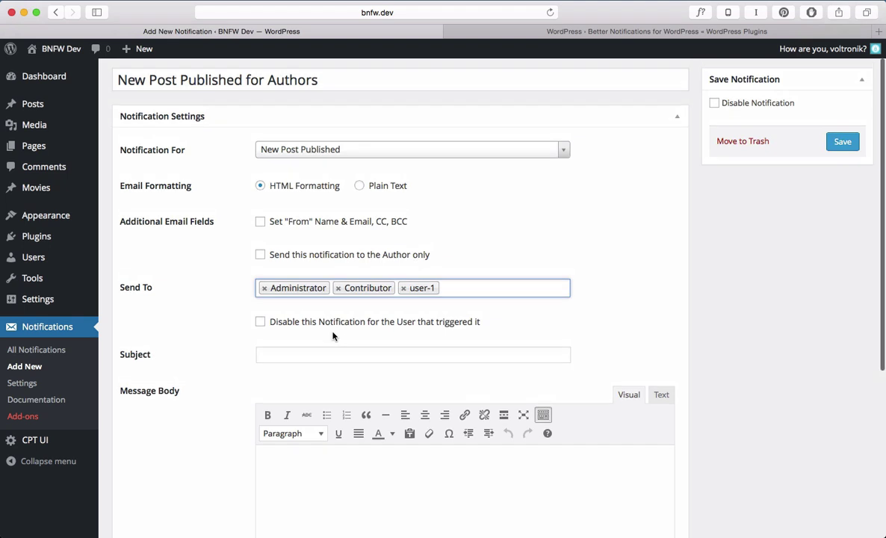
Remove those recipients and make Author the only Send To recipient
{"action": "left_click", "coordinate": [264, 288]}
{"action": "left_click", "coordinate": [264, 288]}
{"action": "left_click", "coordinate": [264, 288]}
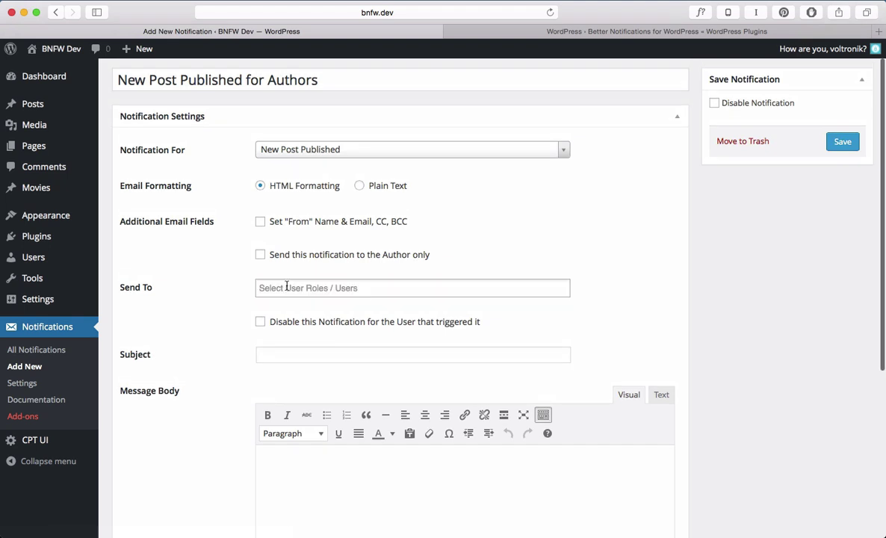
{"action": "left_click", "coordinate": [311, 291]}
{"action": "left_click", "coordinate": [310, 366]}
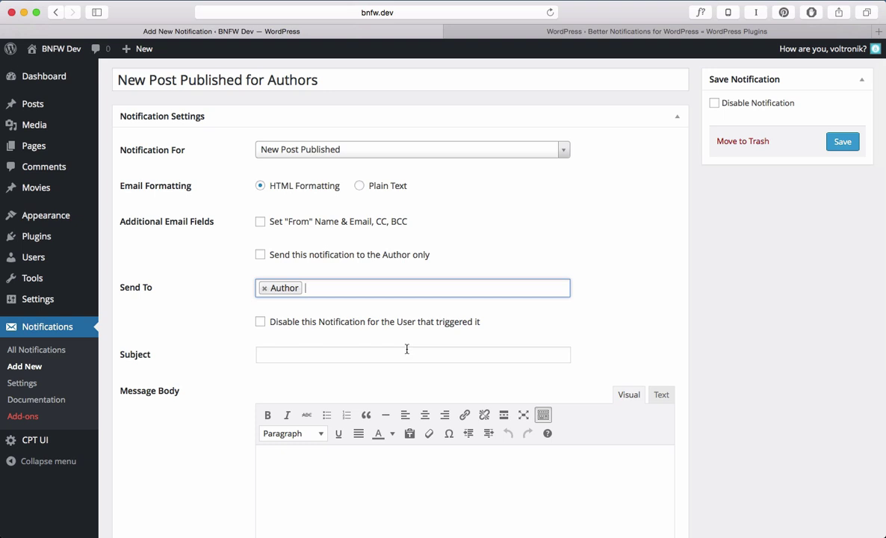
Tick 'Disable this Notification for the User that triggered it'
{"action": "scroll", "coordinate": [402, 284], "scroll_direction": "down", "scroll_amount": 1}
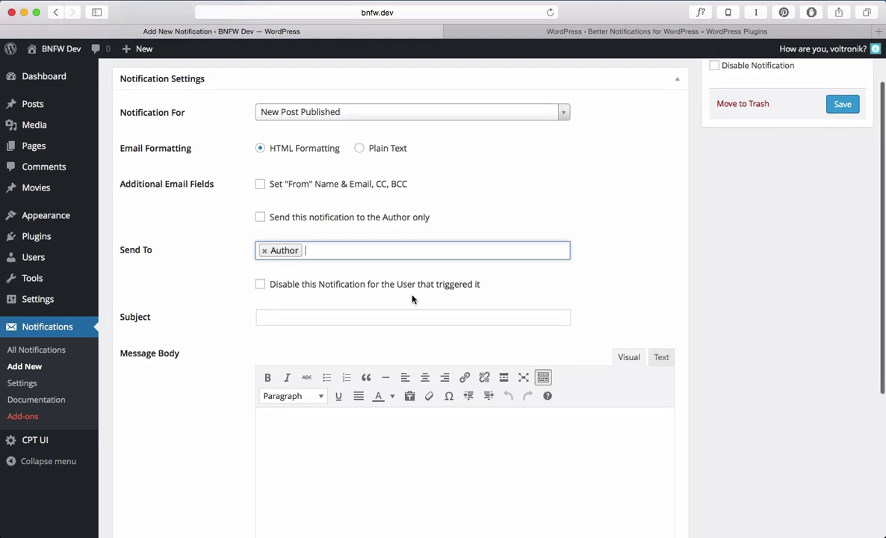
{"action": "scroll", "coordinate": [440, 177], "scroll_direction": "down", "scroll_amount": 1}
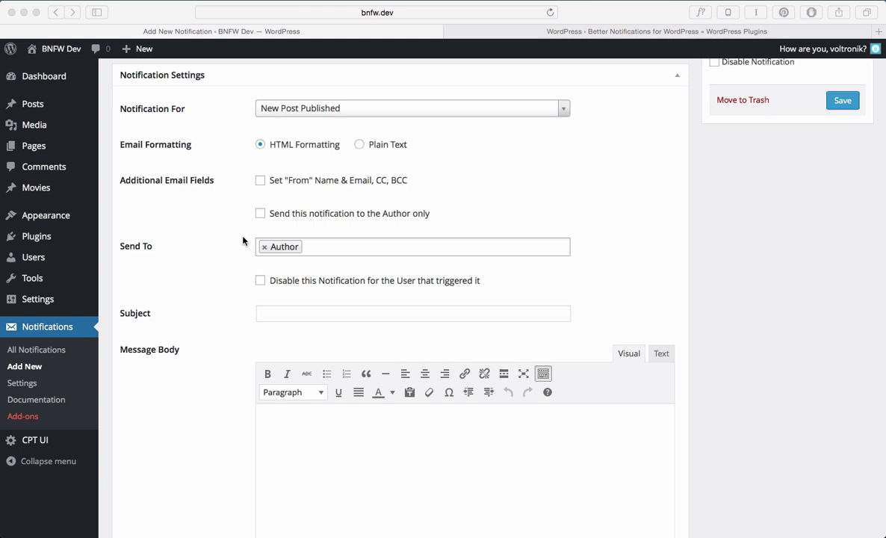
{"action": "left_click", "coordinate": [364, 283]}
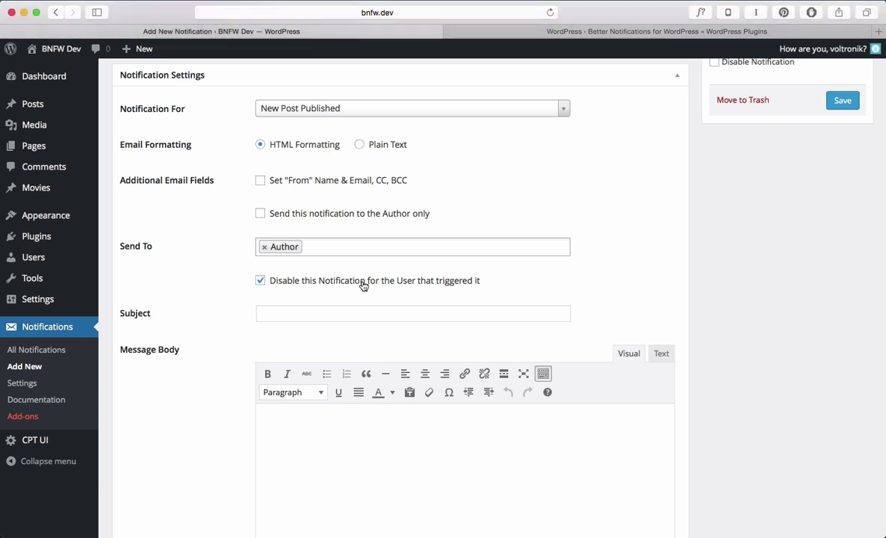
Switch the Message Body editor to Text view and back to Visual
{"action": "scroll", "coordinate": [412, 296], "scroll_direction": "down", "scroll_amount": 3}
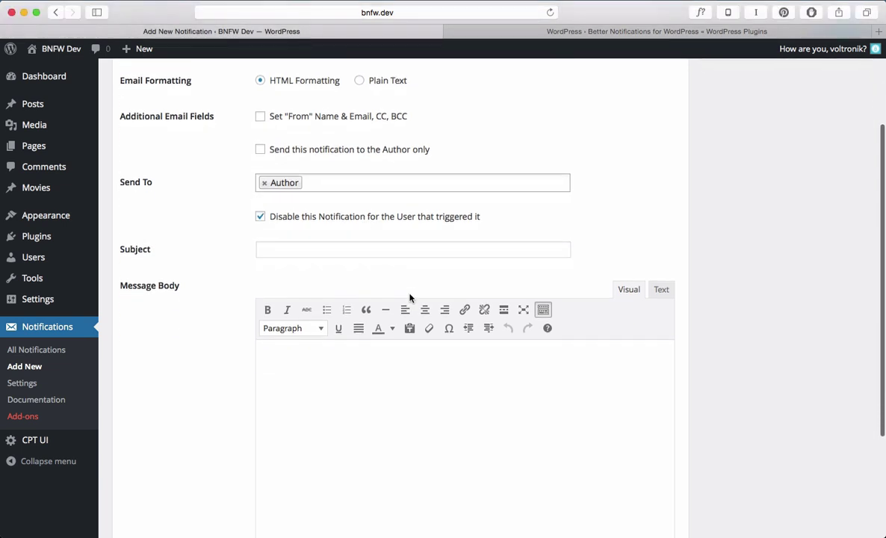
{"action": "scroll", "coordinate": [410, 298], "scroll_direction": "down", "scroll_amount": 5}
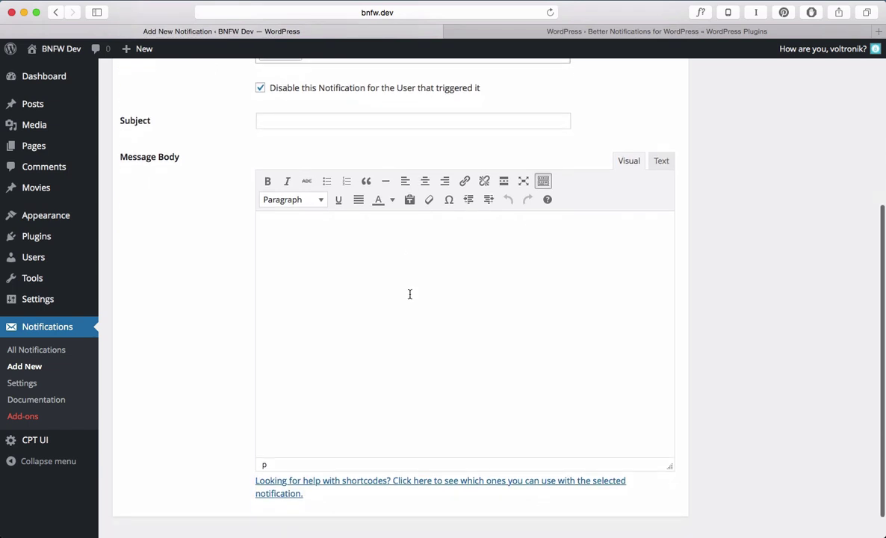
{"action": "scroll", "coordinate": [410, 294], "scroll_direction": "down", "scroll_amount": 2}
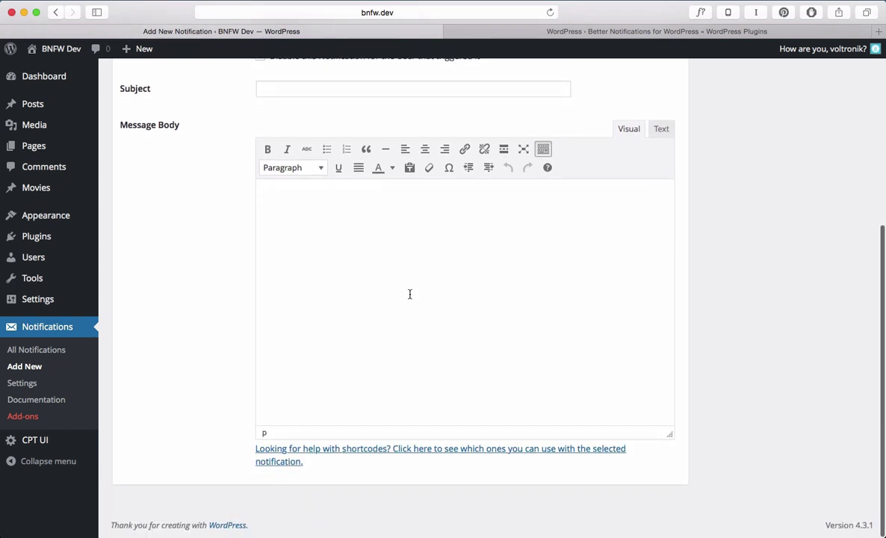
{"action": "left_click", "coordinate": [660, 131]}
{"action": "left_click", "coordinate": [627, 133]}
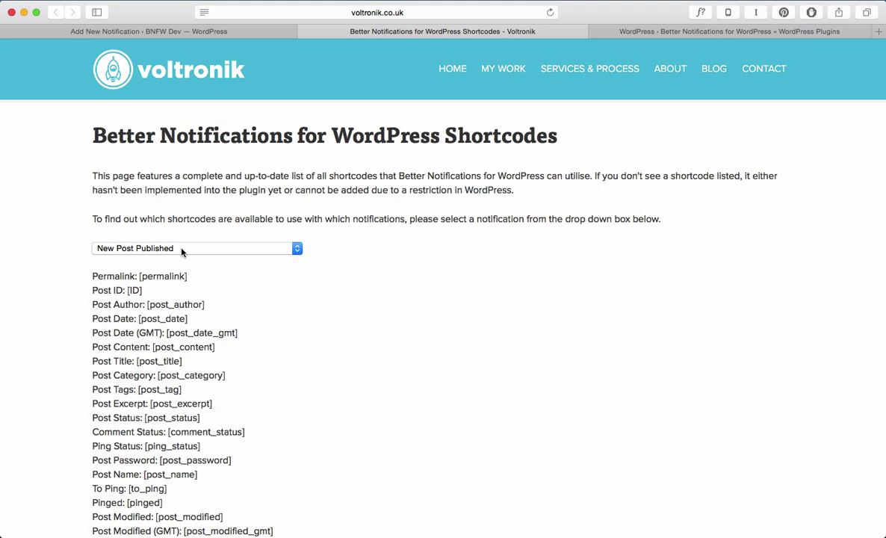
Browse the New Post Published shortcode list and select the lines from Permalink to Post Category
{"action": "scroll", "coordinate": [308, 342], "scroll_direction": "down", "scroll_amount": 4}
{"action": "scroll", "coordinate": [309, 343], "scroll_direction": "down", "scroll_amount": 1}
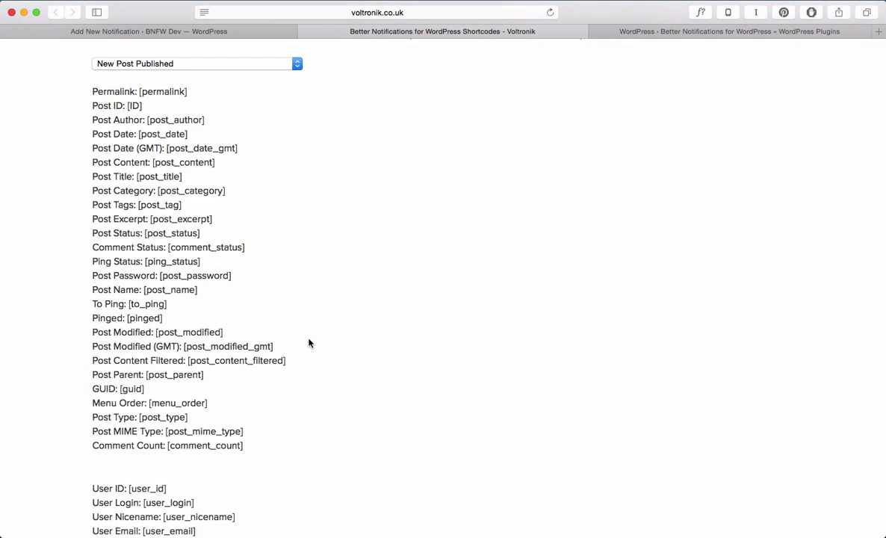
{"action": "scroll", "coordinate": [309, 343], "scroll_direction": "down", "scroll_amount": 2}
{"action": "scroll", "coordinate": [310, 343], "scroll_direction": "up", "scroll_amount": 1}
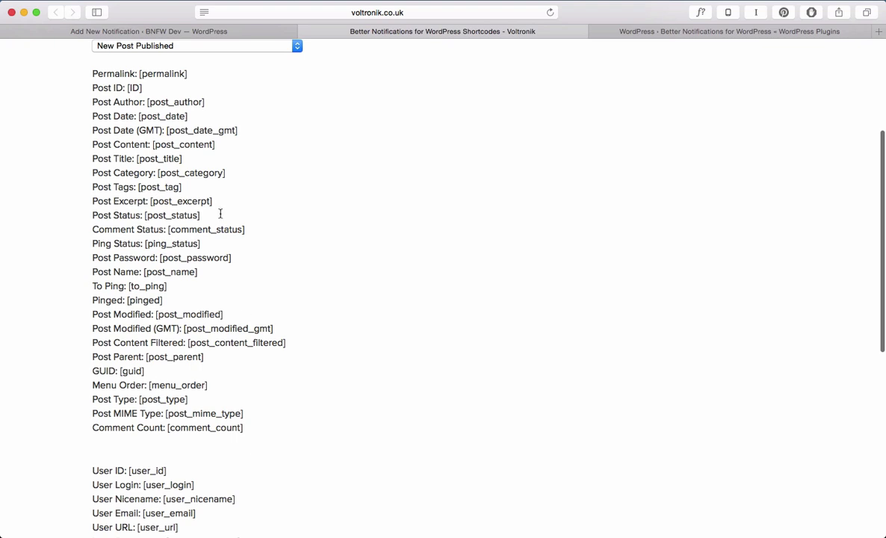
{"action": "scroll", "coordinate": [348, 232], "scroll_direction": "up", "scroll_amount": 1}
{"action": "scroll", "coordinate": [348, 232], "scroll_direction": "up", "scroll_amount": 1}
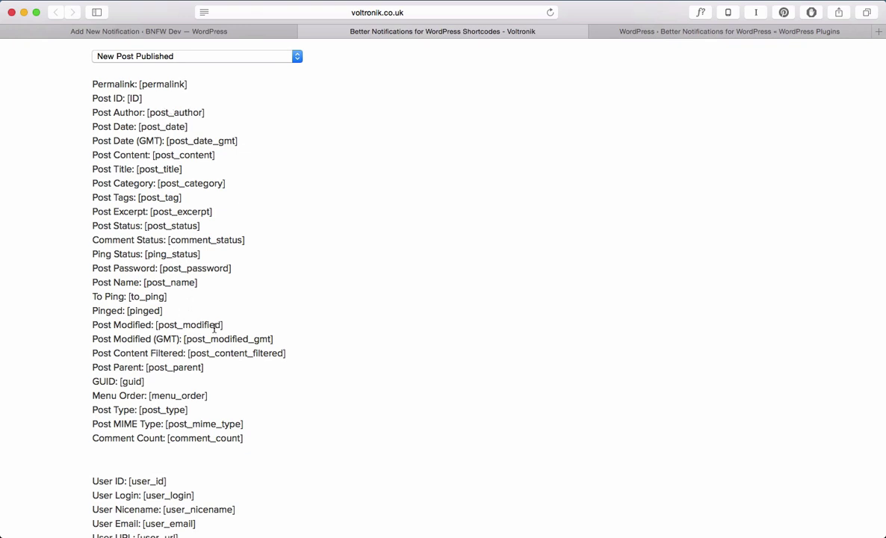
{"action": "scroll", "coordinate": [382, 336], "scroll_direction": "down", "scroll_amount": 5}
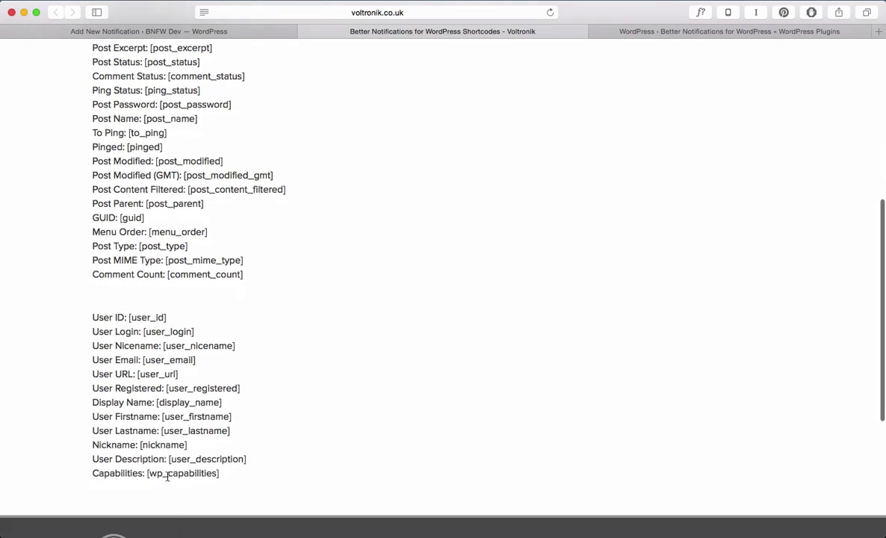
{"action": "scroll", "coordinate": [415, 366], "scroll_direction": "up", "scroll_amount": 10}
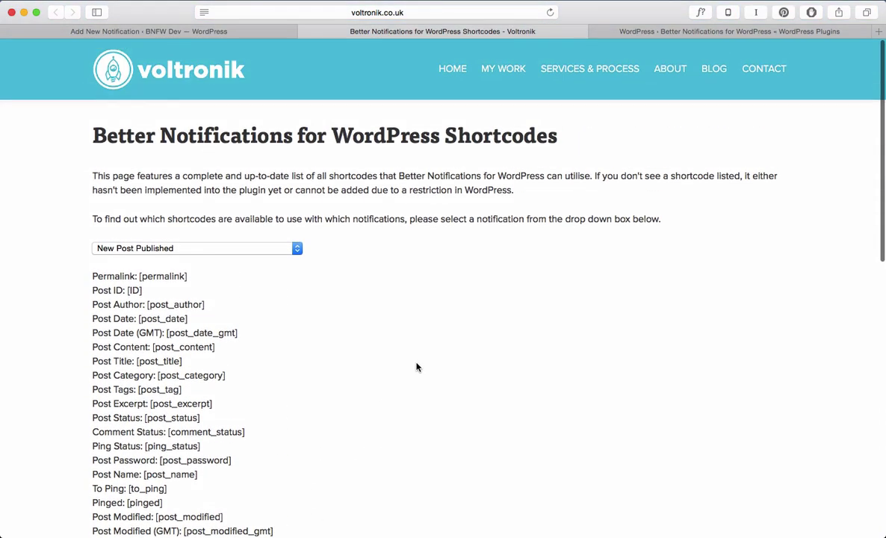
{"action": "scroll", "coordinate": [92, 287], "scroll_direction": "down", "scroll_amount": 3}
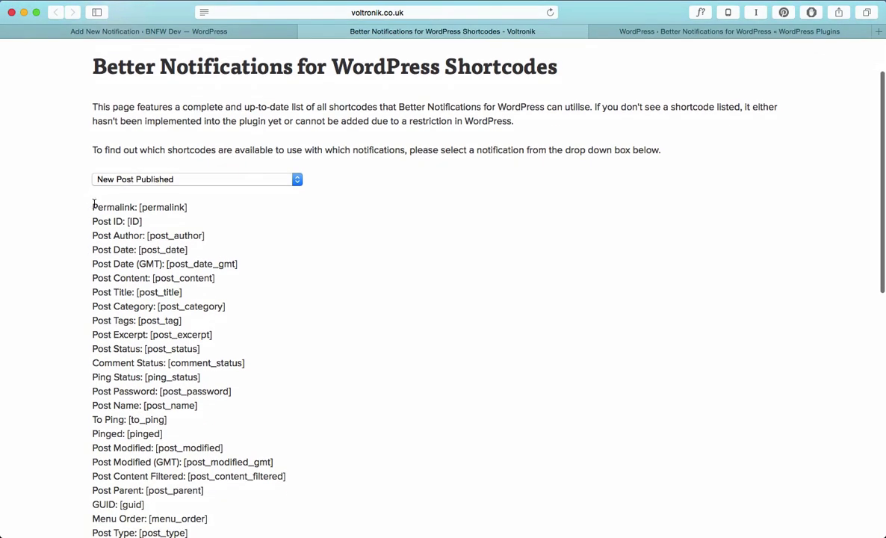
{"action": "left_click_drag", "start_coordinate": [94, 204], "coordinate": [236, 310]}
{"action": "key", "text": "super+c"}
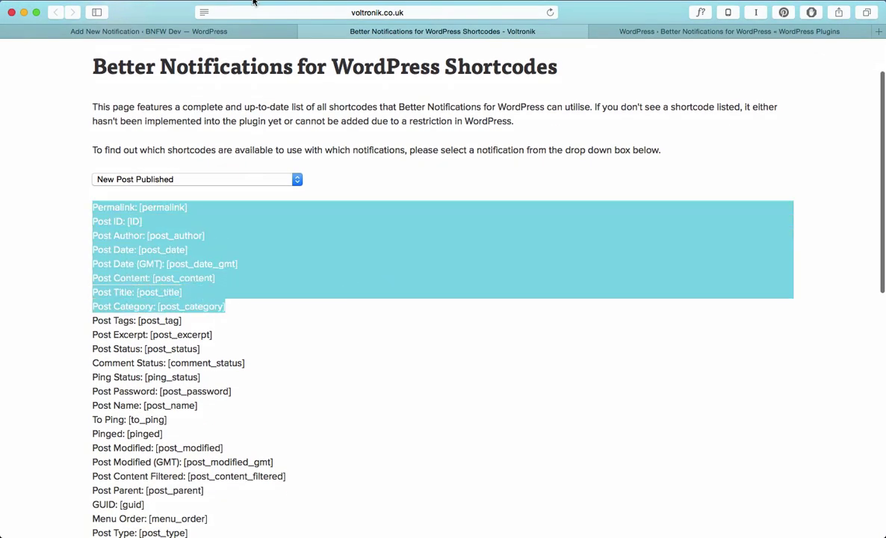
Paste the eight shortcode lines, Permalink through Post Category, into the message body as plain text
{"action": "left_click", "coordinate": [224, 31]}
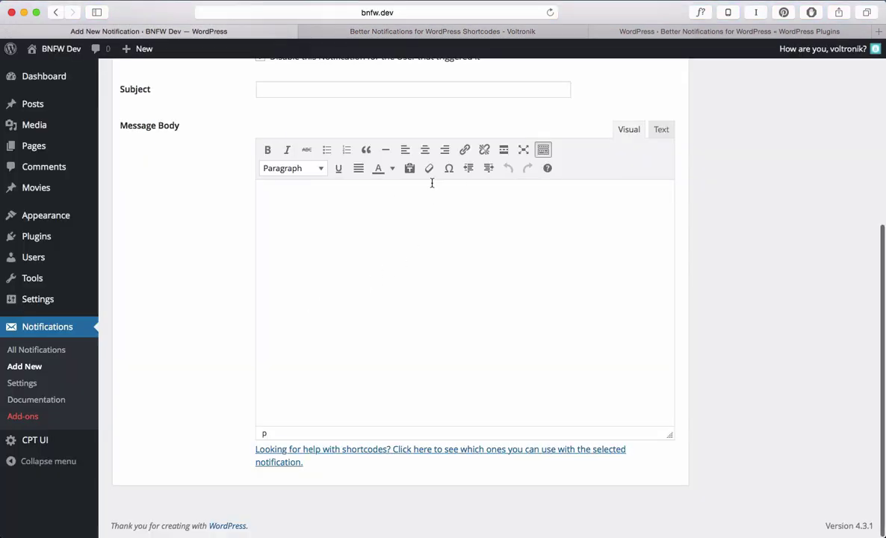
{"action": "left_click", "coordinate": [410, 168]}
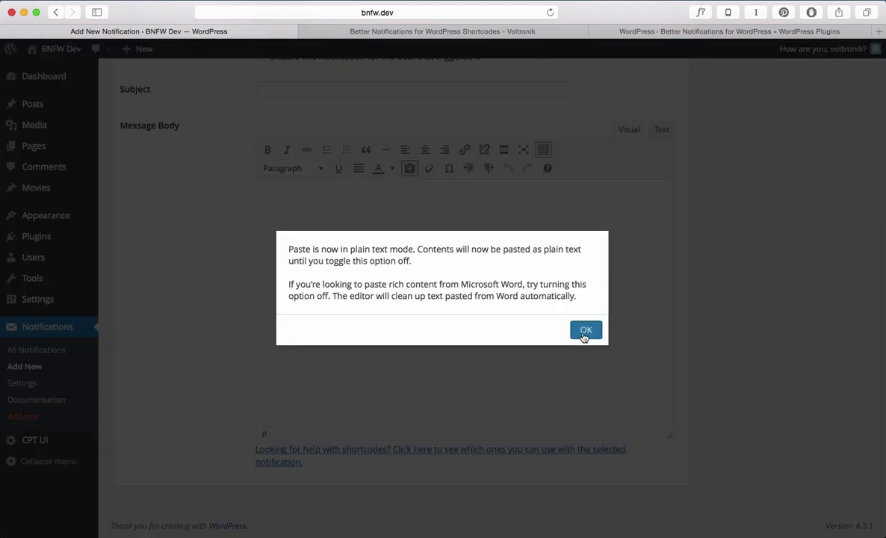
{"action": "left_click", "coordinate": [586, 331]}
{"action": "key", "text": "super+v"}
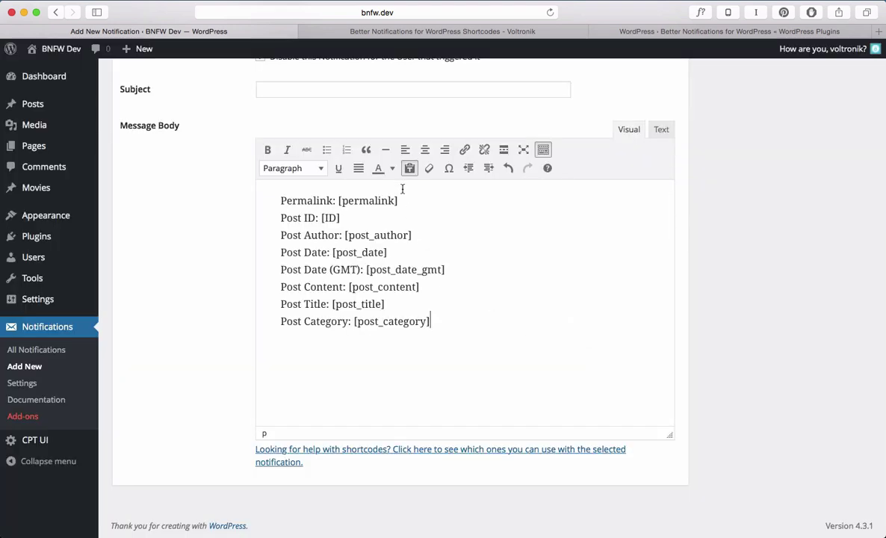
{"action": "left_click", "coordinate": [409, 170]}
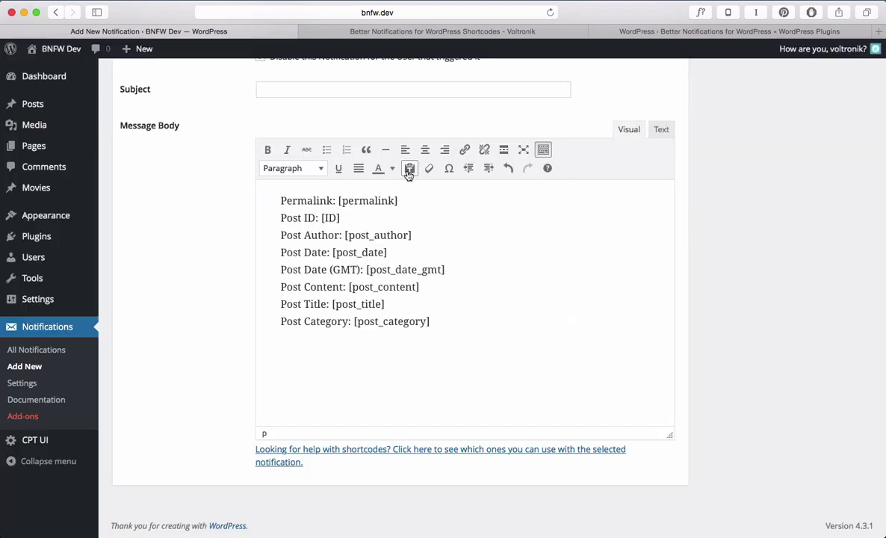
{"action": "left_click", "coordinate": [663, 133]}
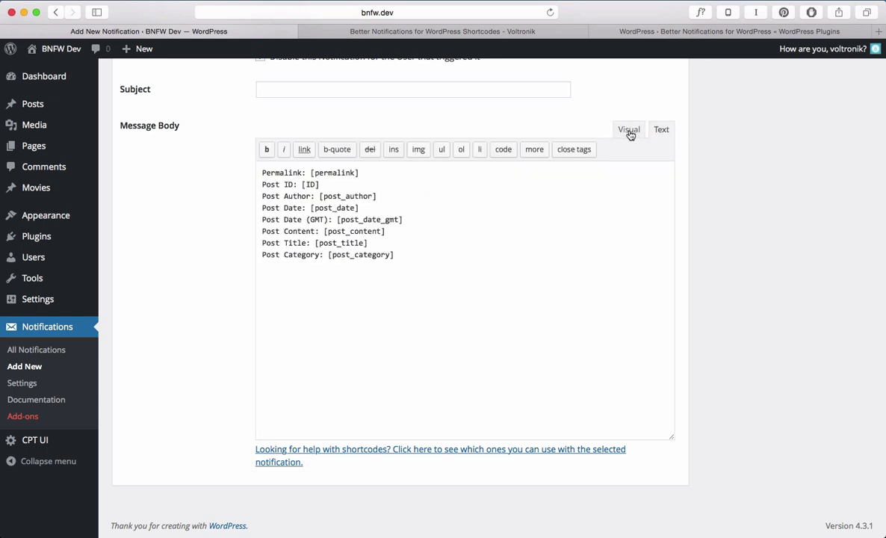
{"action": "left_click", "coordinate": [630, 132]}
Set the subject to 'This is the post title: [post_title]' using the shortcode from the body
{"action": "left_click", "coordinate": [410, 88]}
{"action": "type", "text": "This is the post title:"}
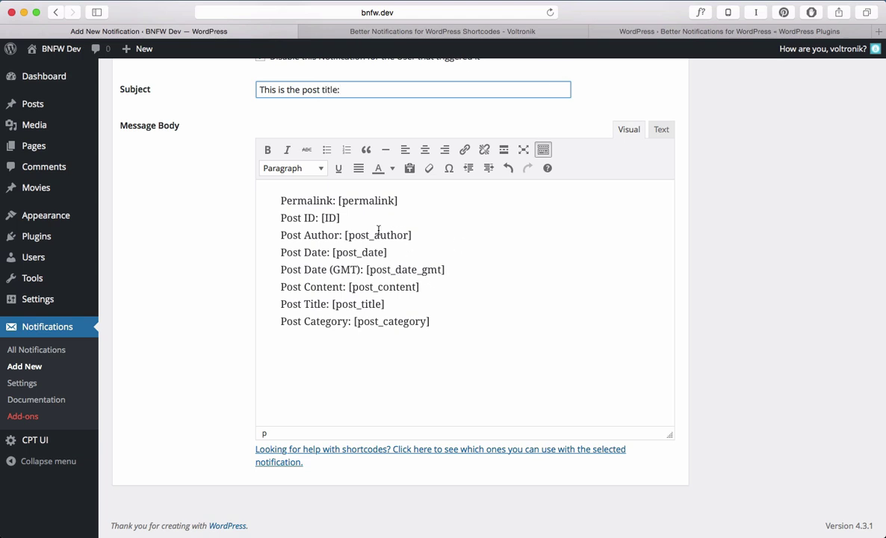
{"action": "left_click_drag", "start_coordinate": [385, 304], "coordinate": [332, 304]}
{"action": "key", "text": "ctrl+c"}
{"action": "left_click", "coordinate": [376, 92]}
{"action": "key", "text": "ctrl+v"}
{"action": "left_click", "coordinate": [503, 338]}
{"action": "scroll", "coordinate": [575, 333], "scroll_direction": "up", "scroll_amount": 3}
Add a blank line after the Permalink line and make it bold
{"action": "scroll", "coordinate": [404, 381], "scroll_direction": "down", "scroll_amount": 1}
{"action": "left_click", "coordinate": [407, 266]}
{"action": "key", "text": "Return"}
{"action": "key", "text": "BackSpace"}
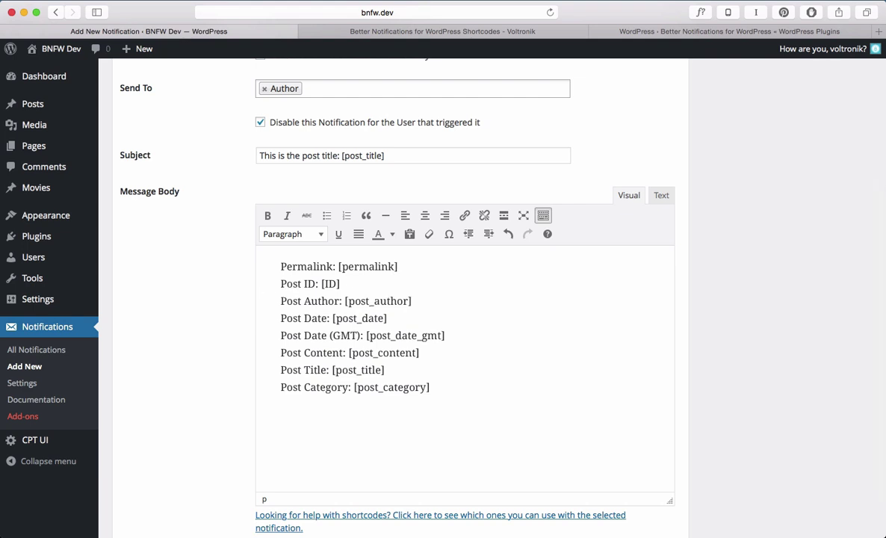
{"action": "key", "text": "Return"}
{"action": "left_click_drag", "start_coordinate": [398, 266], "coordinate": [273, 237]}
{"action": "left_click", "coordinate": [267, 215]}
Add spacing after the Post ID line and make it italic
{"action": "left_click", "coordinate": [354, 302]}
{"action": "key", "text": "Return"}
{"action": "key", "text": "Delete"}
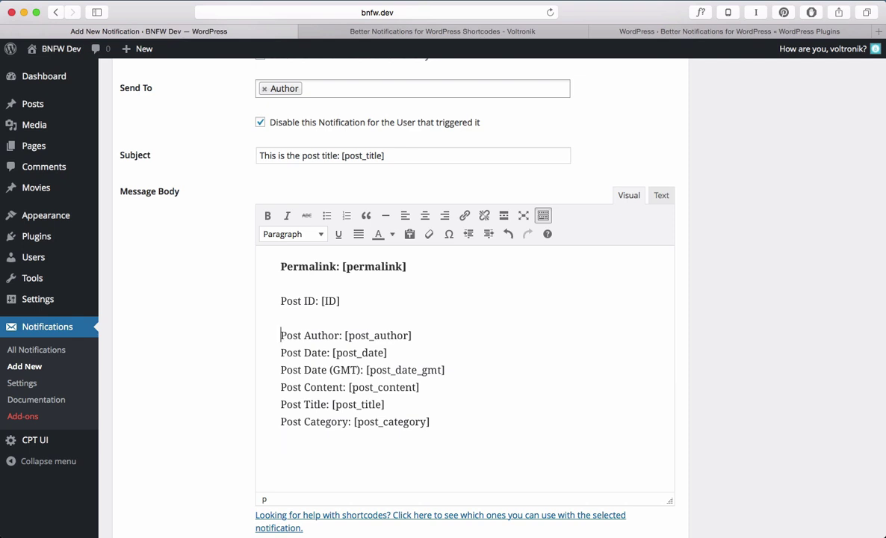
{"action": "key", "text": "Down"}
{"action": "key", "text": "shift+super+Right"}
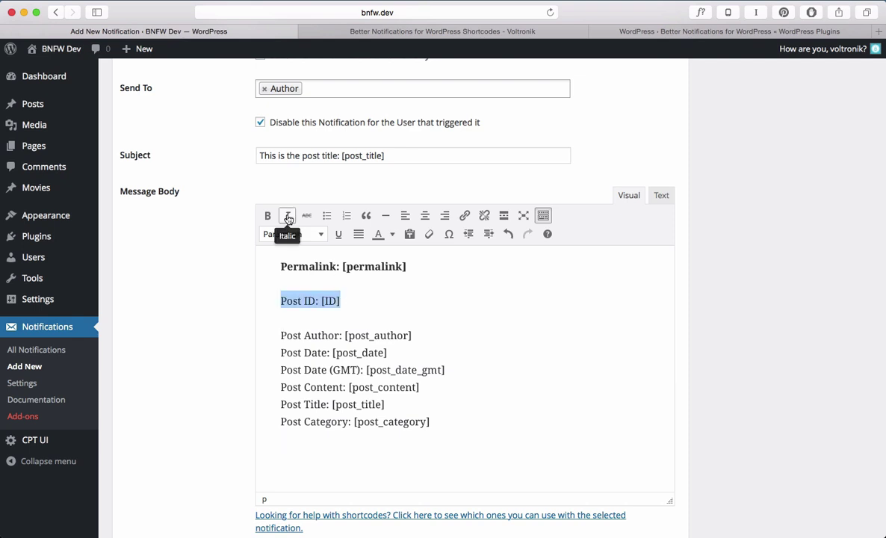
{"action": "left_click", "coordinate": [287, 216]}
Save the notification
{"action": "left_click", "coordinate": [382, 311]}
{"action": "scroll", "coordinate": [533, 312], "scroll_direction": "up", "scroll_amount": 2}
{"action": "scroll", "coordinate": [533, 312], "scroll_direction": "up", "scroll_amount": 4}
{"action": "left_click", "coordinate": [843, 171]}
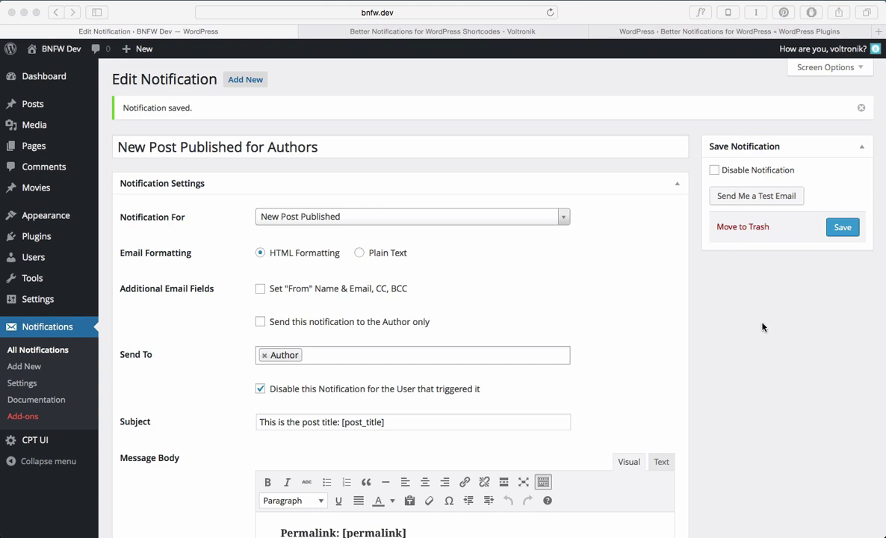
{"action": "scroll", "coordinate": [762, 327], "scroll_direction": "down", "scroll_amount": 6}
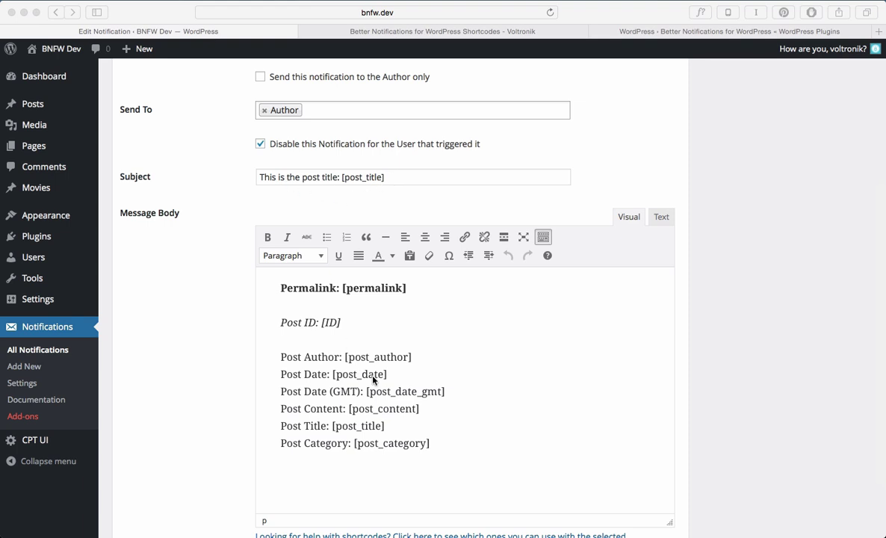
{"action": "scroll", "coordinate": [501, 423], "scroll_direction": "down", "scroll_amount": 1}
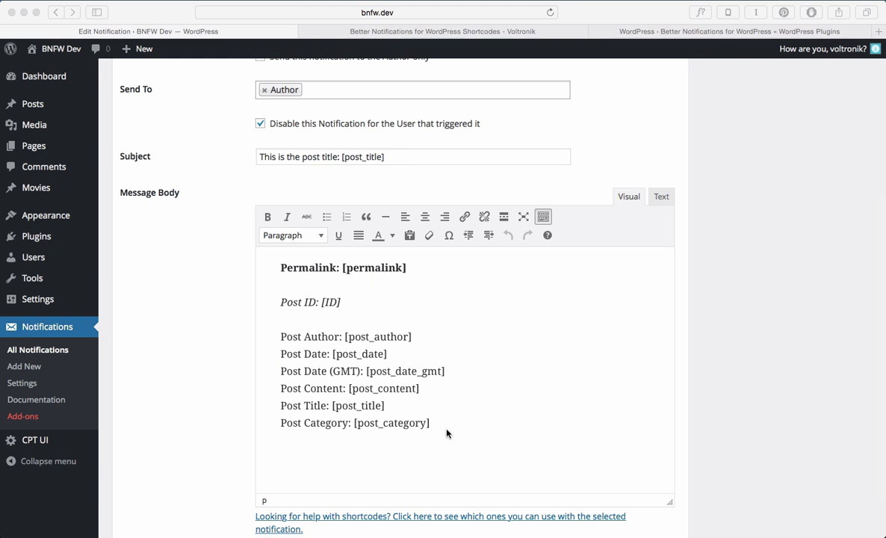
{"action": "scroll", "coordinate": [464, 435], "scroll_direction": "up", "scroll_amount": 7}
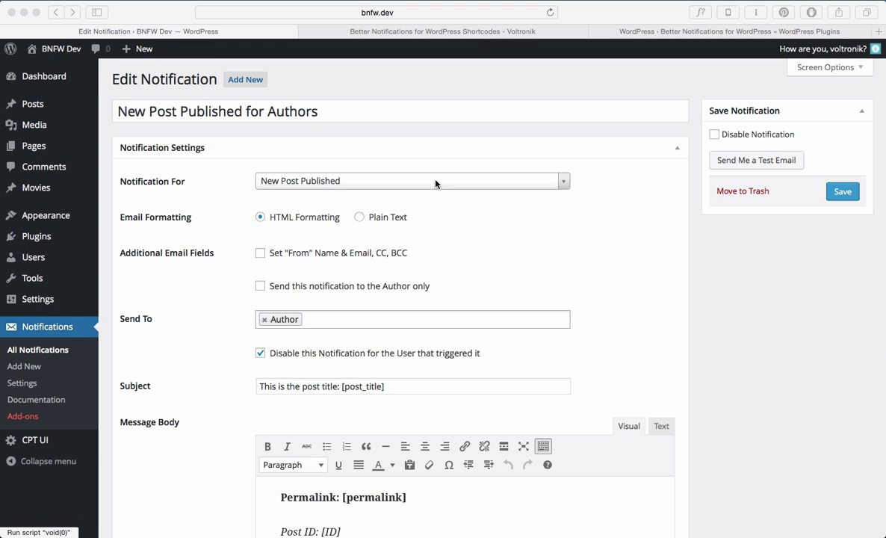
Open the BNFW Settings page from Notifications > Settings
{"action": "left_click", "coordinate": [23, 382]}
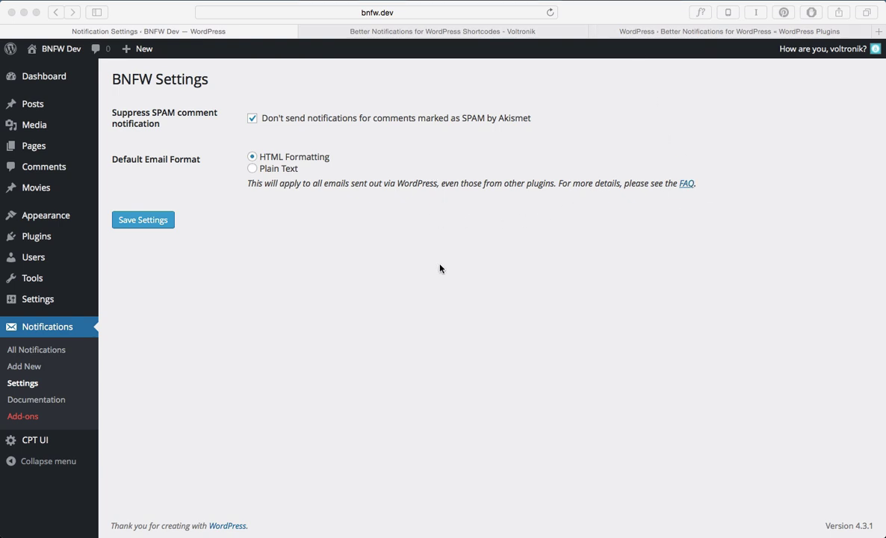
Reopen the 'New Post Published for Authors' notification, then view the Users list
{"action": "left_click", "coordinate": [55, 350]}
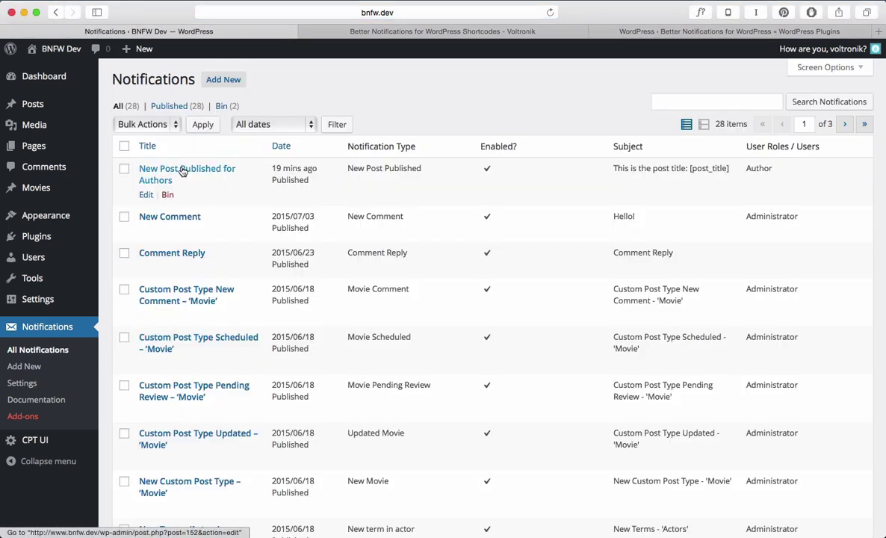
{"action": "left_click", "coordinate": [183, 171]}
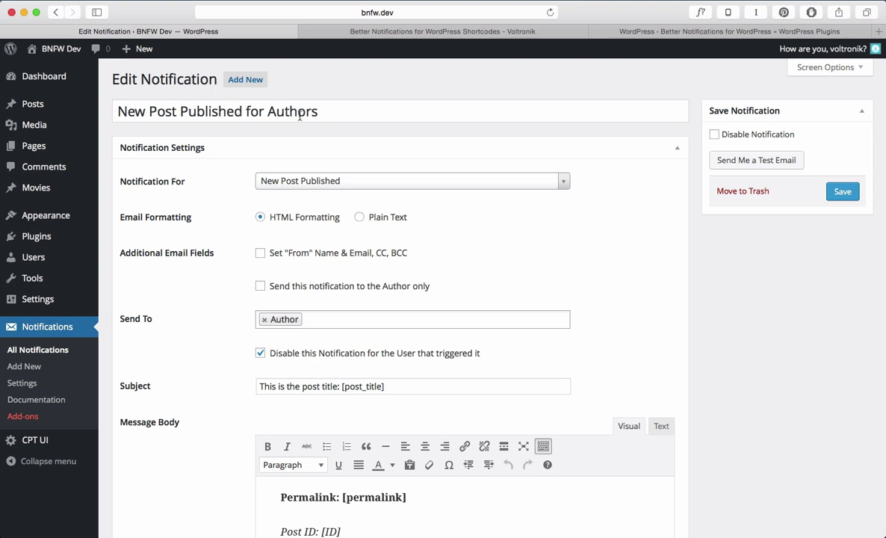
{"action": "left_click", "coordinate": [44, 260]}
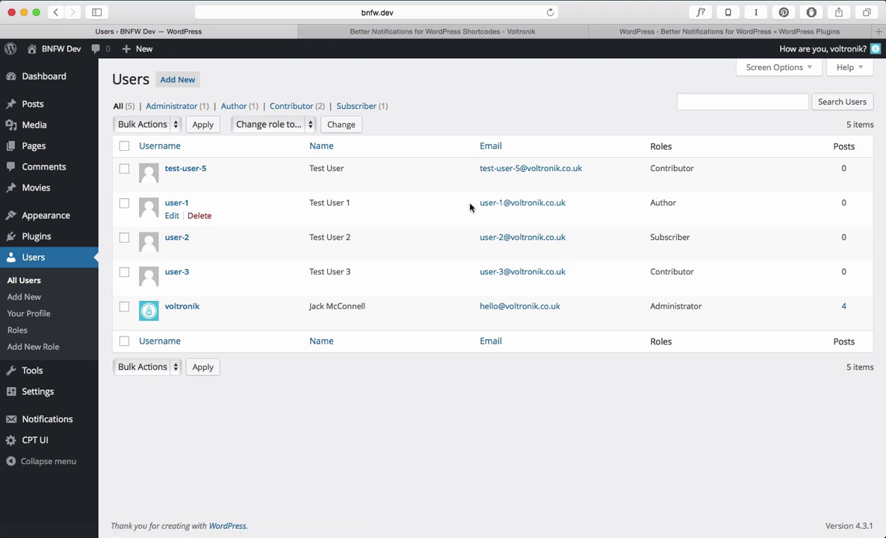
Write a new post titled 'This is a notification!' with body 'This is to go the post author!'
{"action": "left_click", "coordinate": [52, 106]}
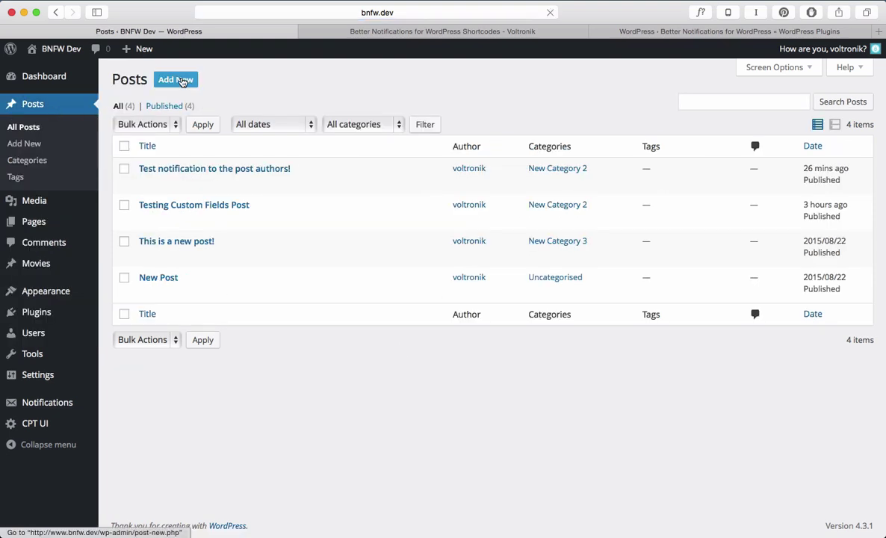
{"action": "left_click", "coordinate": [169, 78]}
{"action": "type", "text": "This is a notifica"}
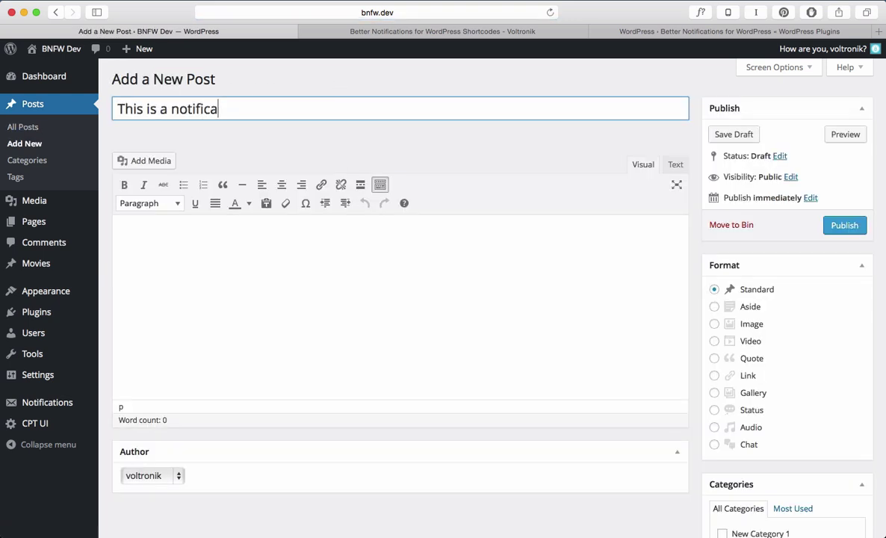
{"action": "type", "text": "tion!"}
{"action": "key", "text": "Tab"}
{"action": "type", "text": "This is t"}
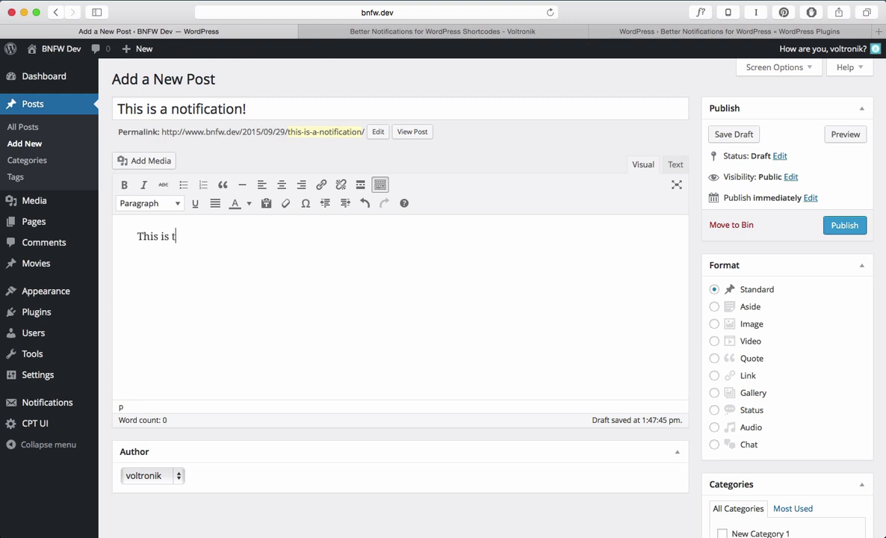
{"action": "type", "text": "o go the post author!"}
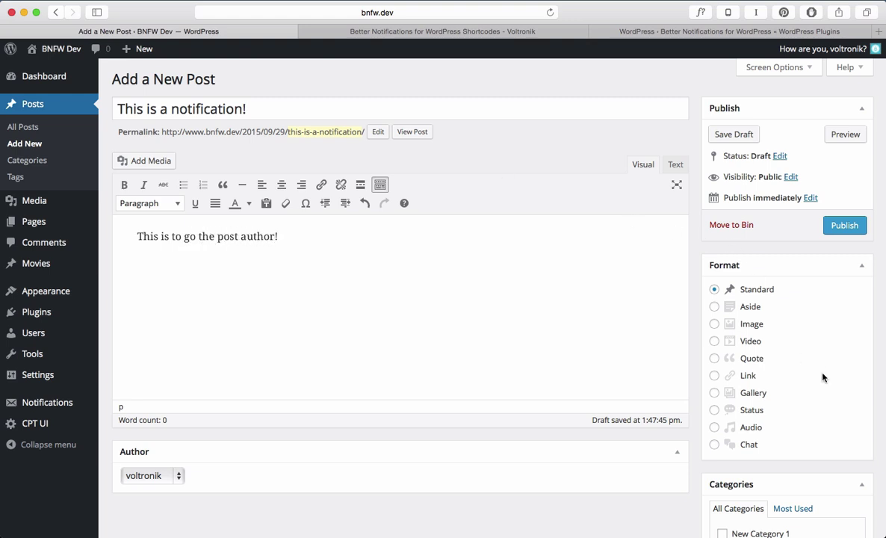
File the post under New Category 2, publish it, and check the email in the mail client
{"action": "scroll", "coordinate": [823, 377], "scroll_direction": "down", "scroll_amount": 3}
{"action": "left_click", "coordinate": [759, 439]}
{"action": "scroll", "coordinate": [797, 316], "scroll_direction": "up", "scroll_amount": 3}
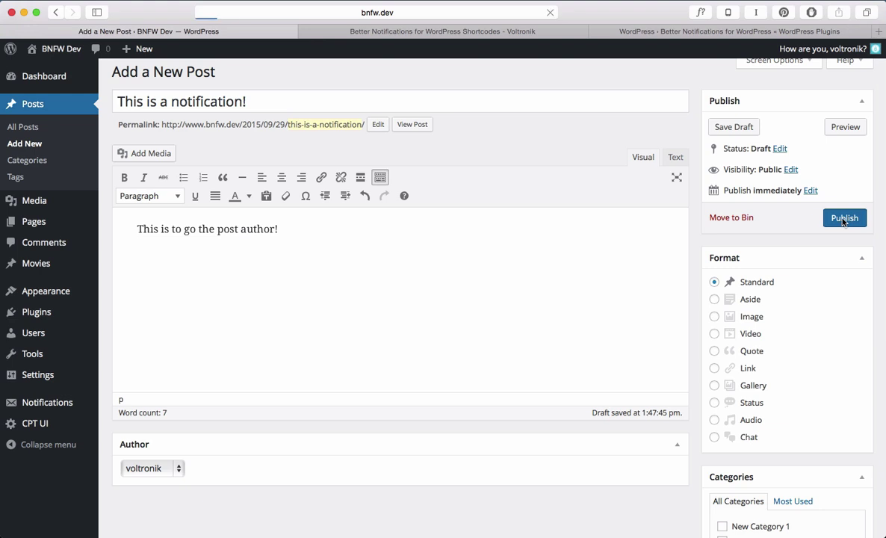
{"action": "left_click", "coordinate": [843, 219]}
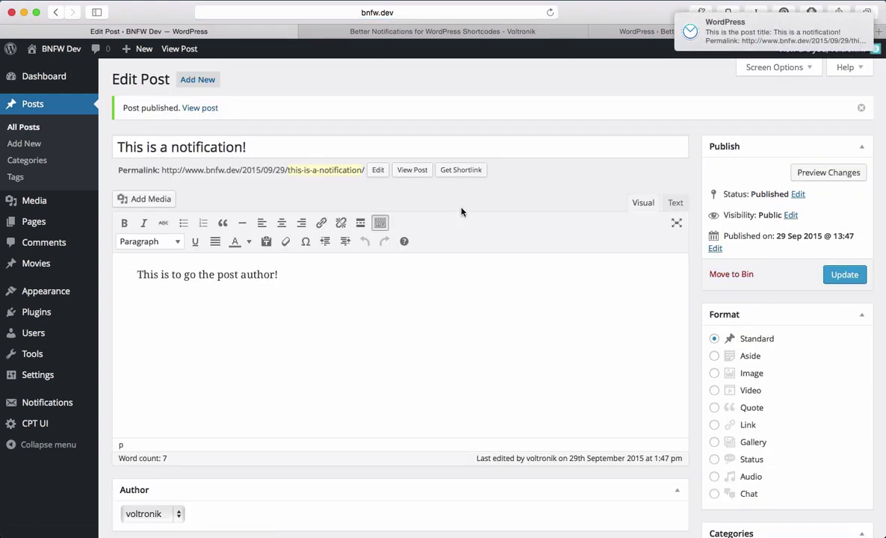
{"action": "left_click", "coordinate": [729, 37]}
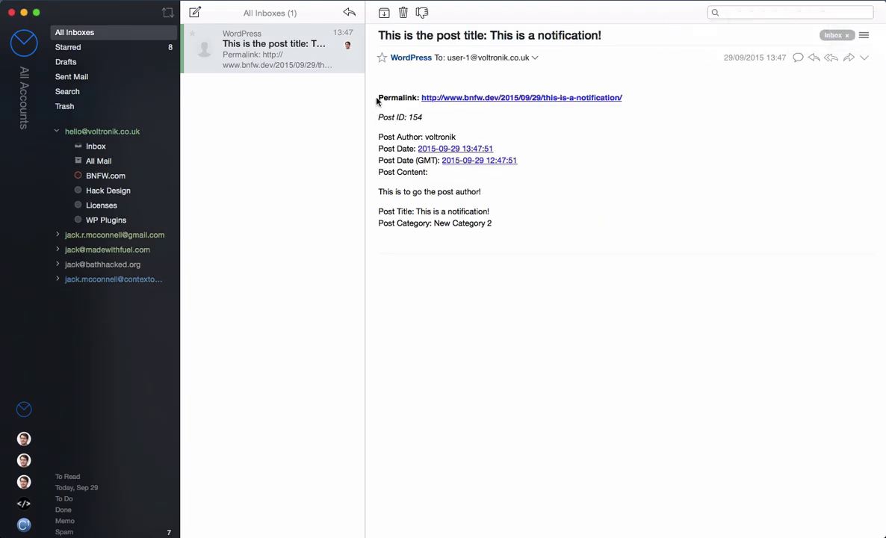
Highlight the email's Permalink, Post ID and post content lines to confirm the shortcodes filled in
{"action": "left_click_drag", "start_coordinate": [378, 101], "coordinate": [610, 90]}
{"action": "left_click", "coordinate": [609, 90]}
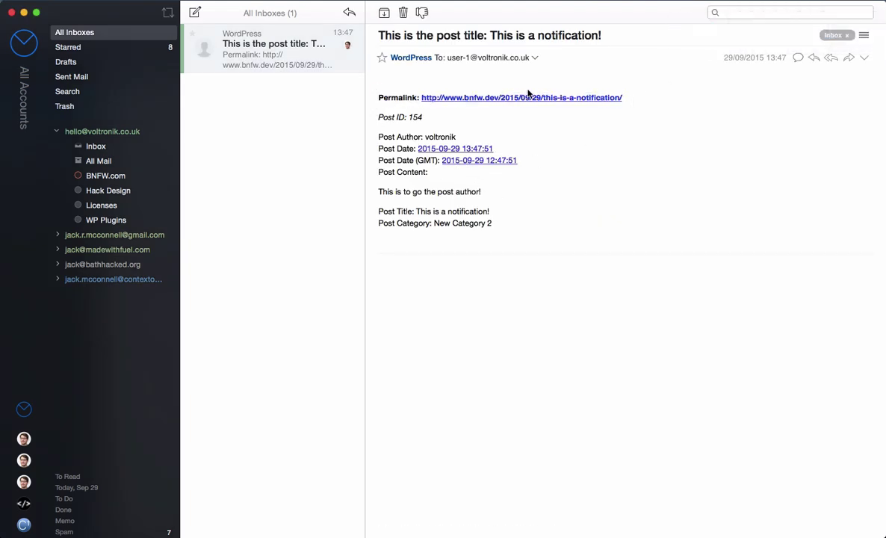
{"action": "left_click_drag", "start_coordinate": [379, 114], "coordinate": [418, 116]}
{"action": "left_click", "coordinate": [405, 114]}
{"action": "left_click_drag", "start_coordinate": [378, 192], "coordinate": [498, 193]}
{"action": "left_click", "coordinate": [499, 193]}
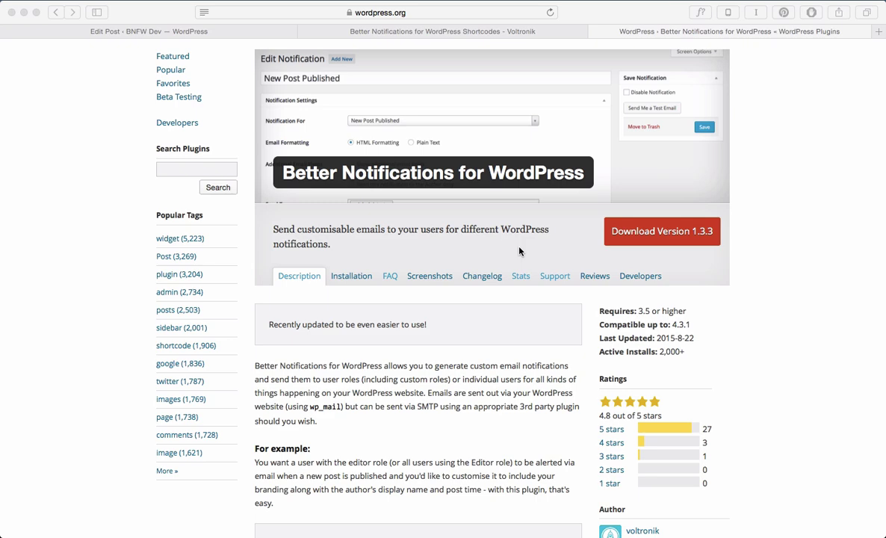
Review the Better Notifications for WordPress description and supported notifications, then go to its Support forum
{"action": "scroll", "coordinate": [519, 252], "scroll_direction": "down", "scroll_amount": 8}
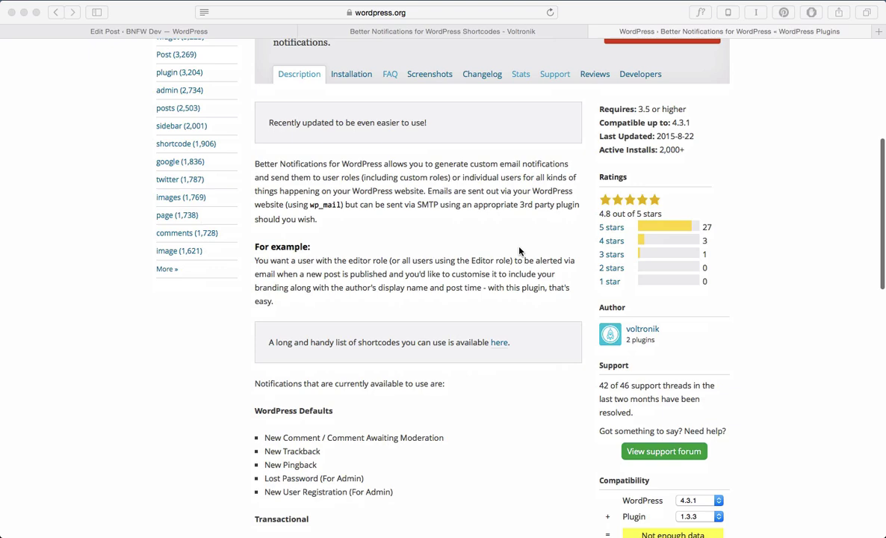
{"action": "scroll", "coordinate": [520, 252], "scroll_direction": "down", "scroll_amount": 5}
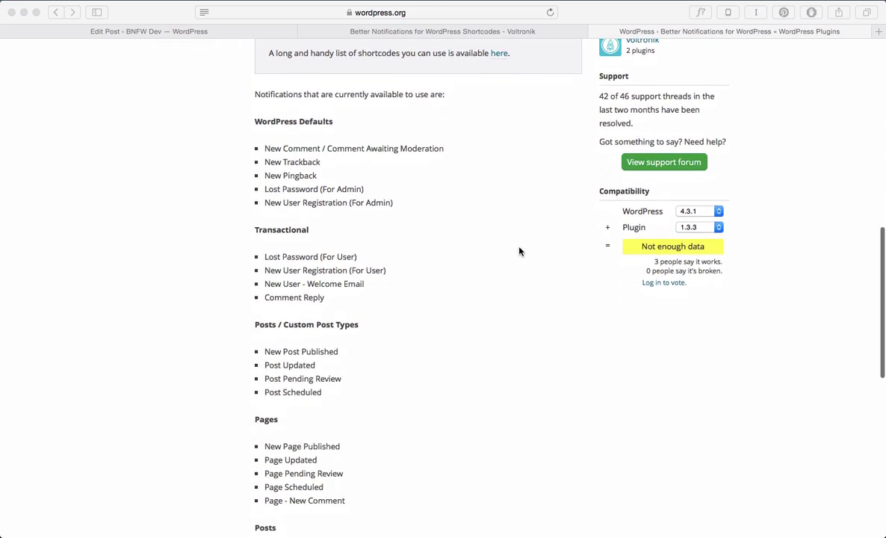
{"action": "scroll", "coordinate": [519, 252], "scroll_direction": "up", "scroll_amount": 3}
{"action": "scroll", "coordinate": [519, 252], "scroll_direction": "down", "scroll_amount": 6}
{"action": "scroll", "coordinate": [519, 252], "scroll_direction": "up", "scroll_amount": 11}
{"action": "scroll", "coordinate": [519, 252], "scroll_direction": "up", "scroll_amount": 2}
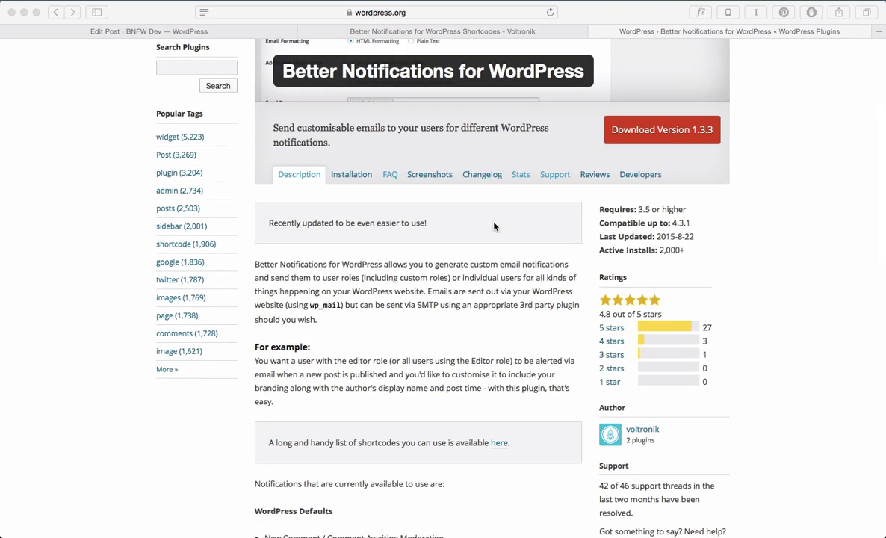
{"action": "left_click", "coordinate": [555, 176]}
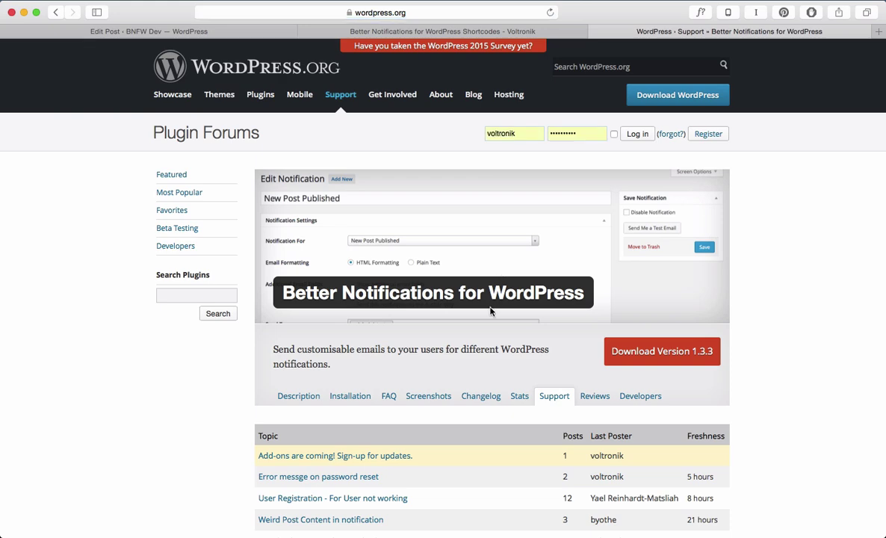
Follow the 'Add-ons are coming!' sign-up link to the BNFW Add-ons Mailchimp form
{"action": "scroll", "coordinate": [491, 311], "scroll_direction": "down", "scroll_amount": 5}
{"action": "scroll", "coordinate": [491, 311], "scroll_direction": "down", "scroll_amount": 5}
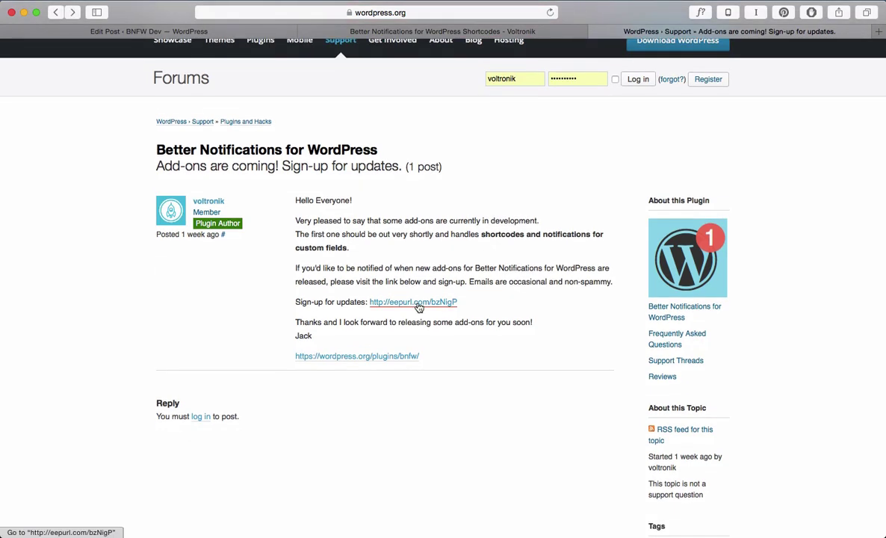
{"action": "left_click", "coordinate": [418, 303]}
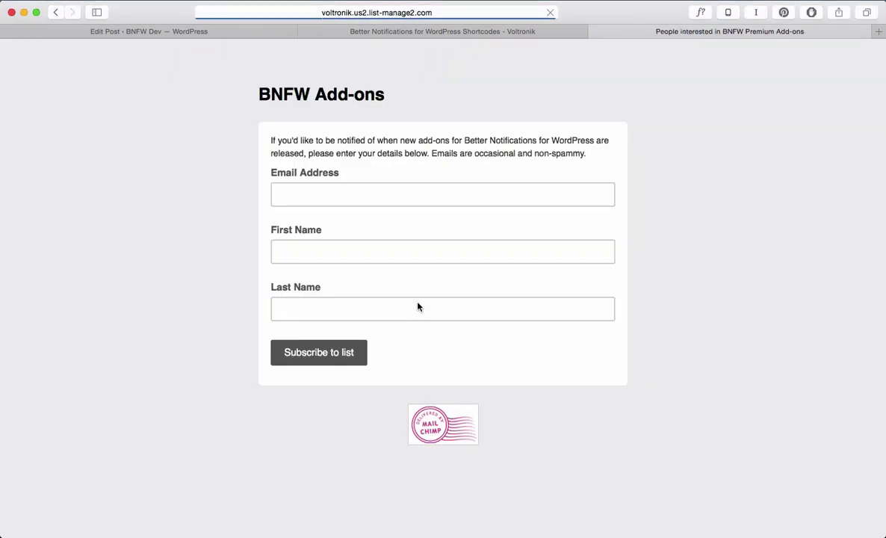